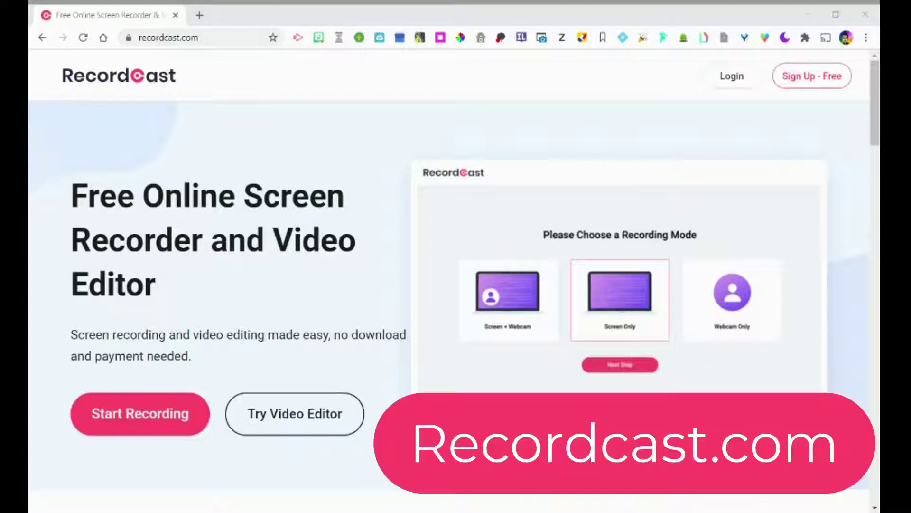
Open the 'Sign Up - Free' registration form on recordcast.com.
{"action": "left_click", "coordinate": [802, 87]}
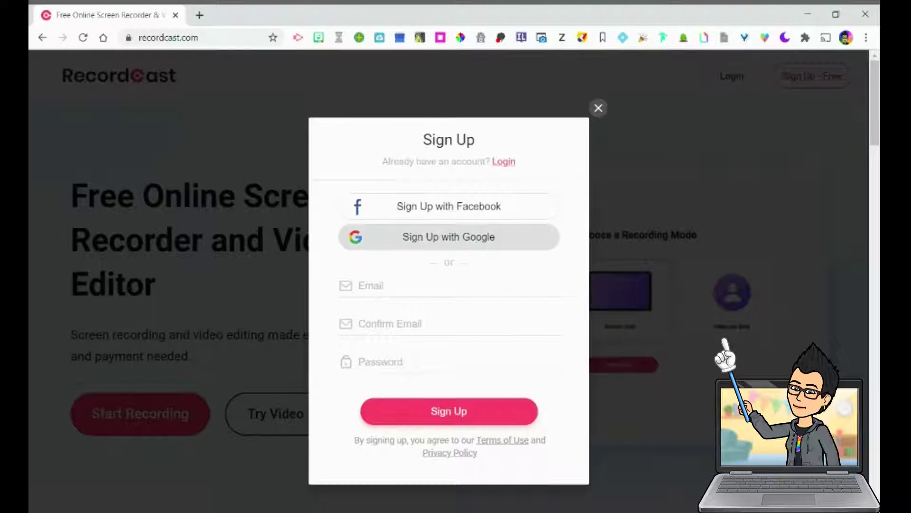
Register with a Google account to reach the empty My Projects dashboard.
{"action": "left_click", "coordinate": [468, 241]}
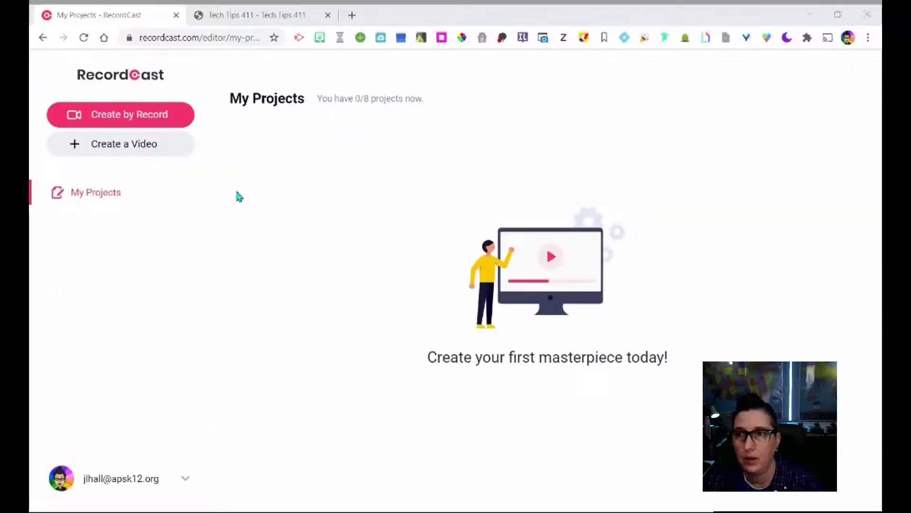
Create a new recording and try each mode, finally choosing Screen Only.
{"action": "left_click", "coordinate": [143, 119]}
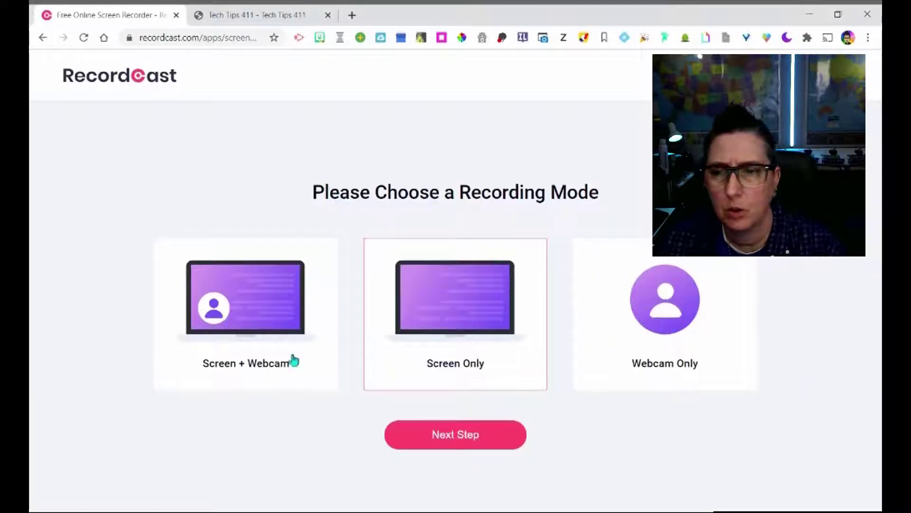
{"action": "left_click", "coordinate": [255, 324]}
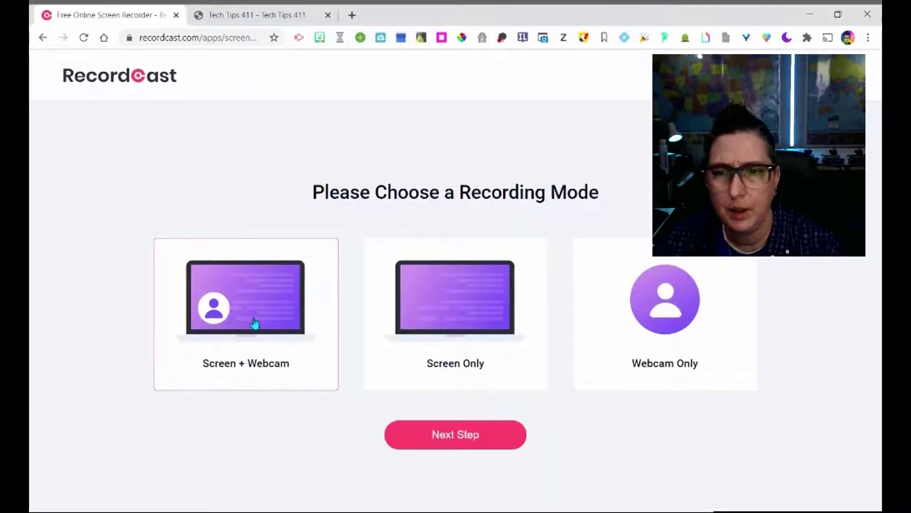
{"action": "left_click", "coordinate": [465, 325]}
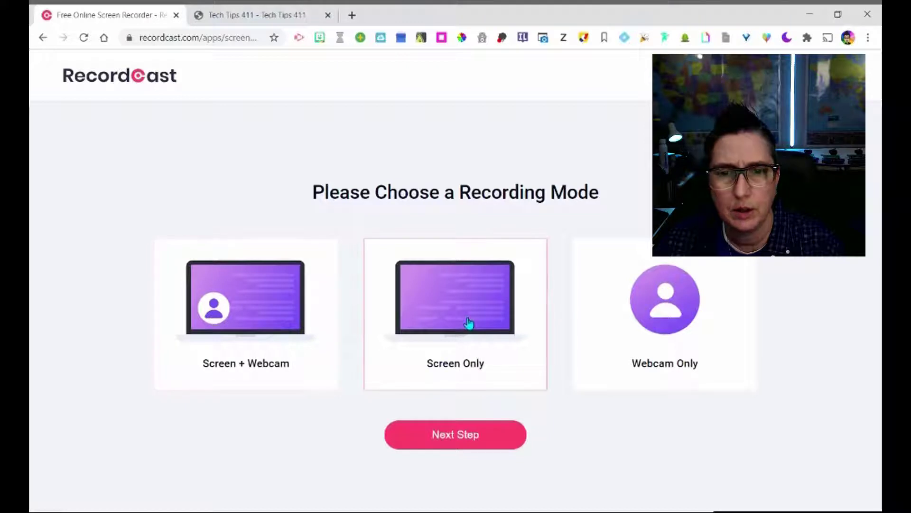
{"action": "left_click", "coordinate": [662, 309]}
{"action": "left_click", "coordinate": [276, 323]}
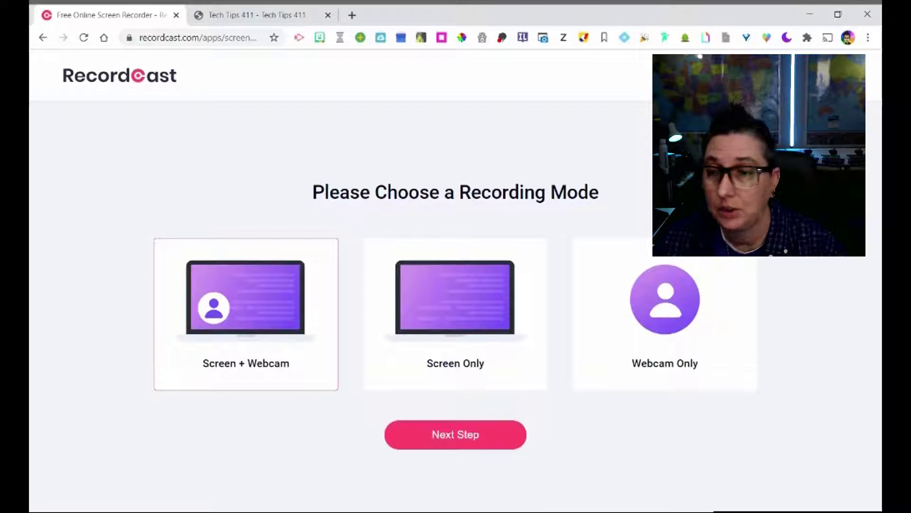
{"action": "left_click", "coordinate": [426, 318]}
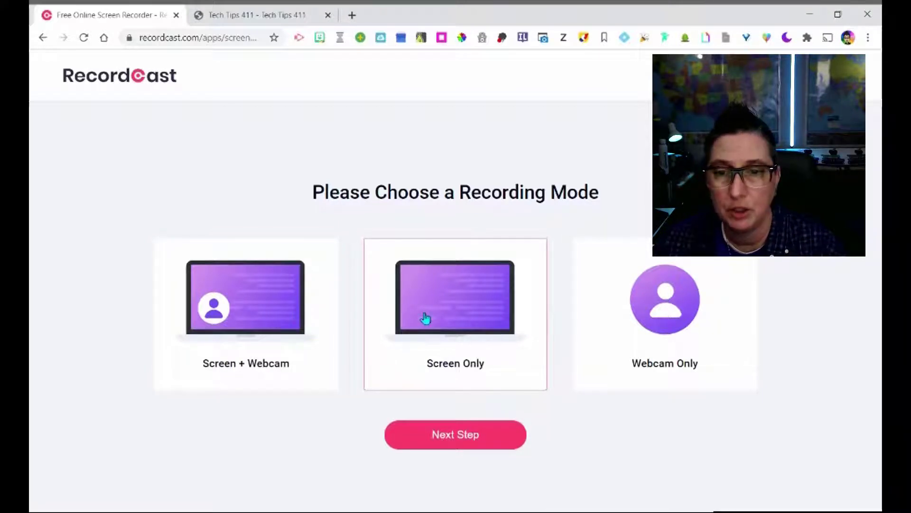
{"action": "left_click", "coordinate": [694, 332]}
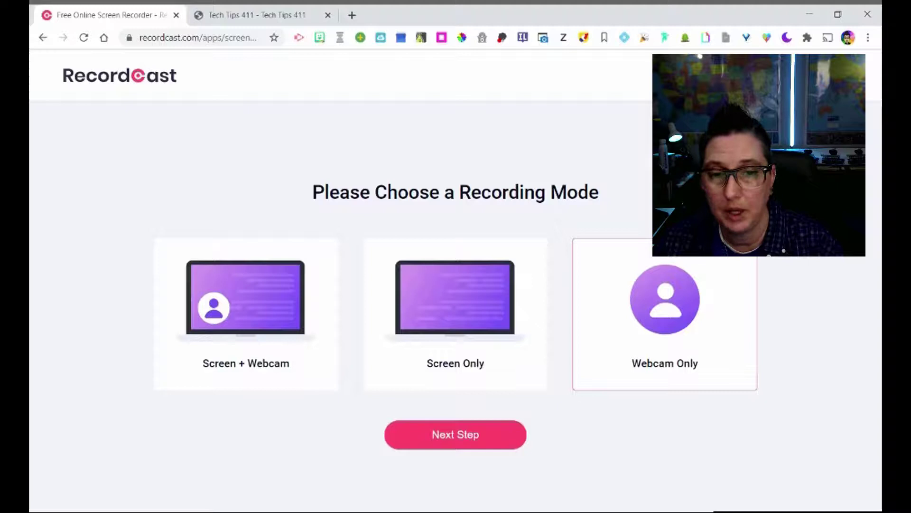
{"action": "left_click", "coordinate": [468, 326]}
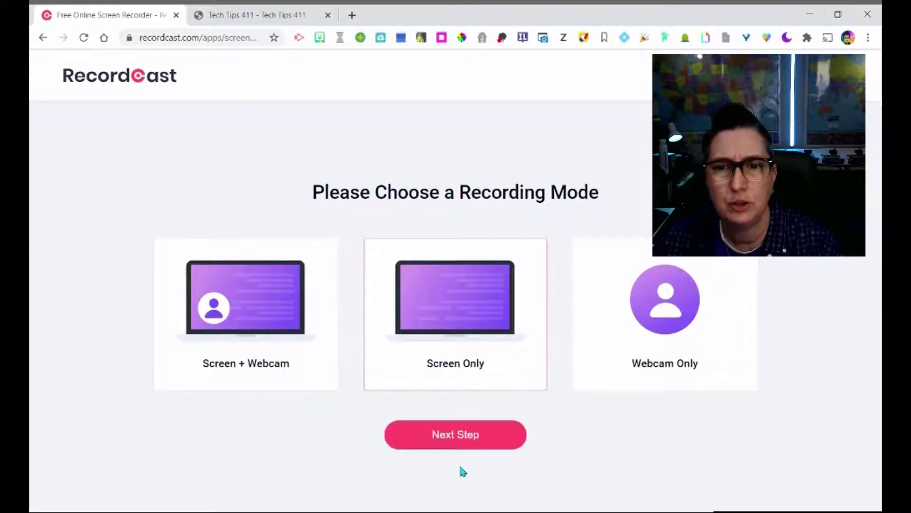
Expand the Recording Settings equipment options, keeping Microphone + System audio and the default microphone.
{"action": "left_click", "coordinate": [469, 440]}
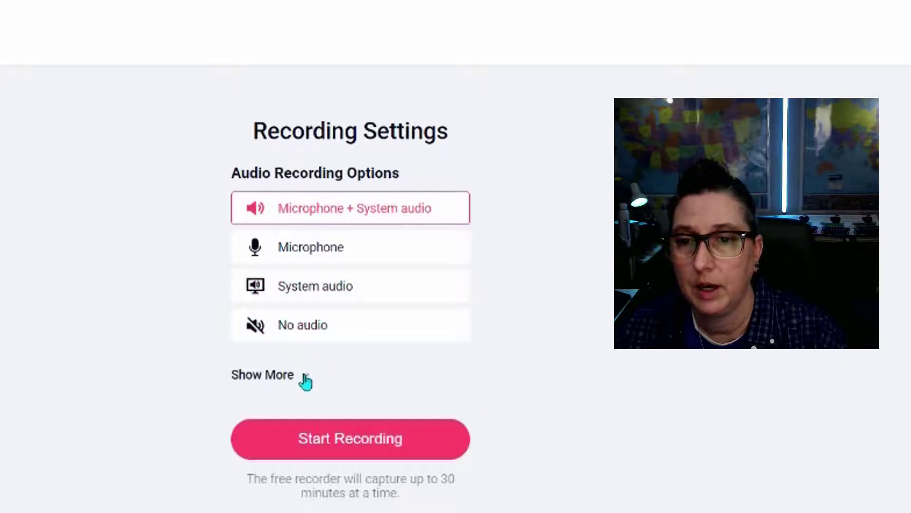
{"action": "left_click", "coordinate": [306, 380]}
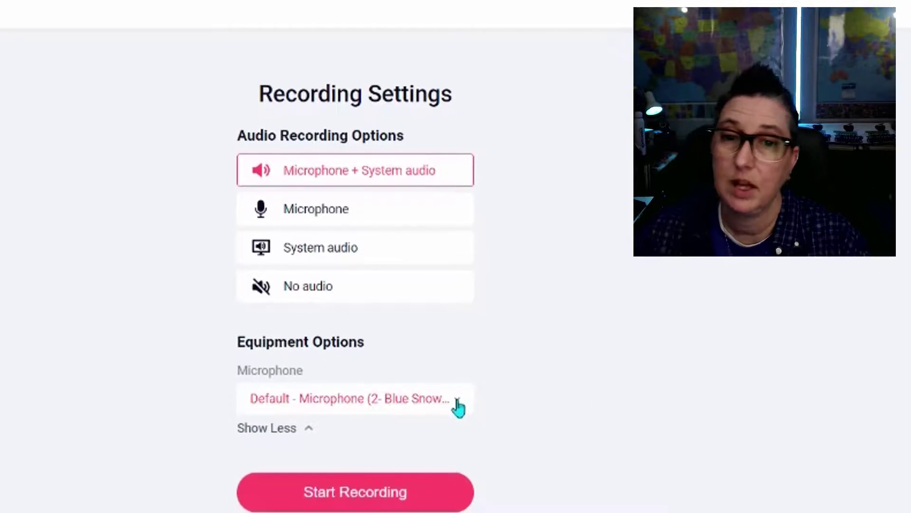
{"action": "left_click", "coordinate": [458, 407]}
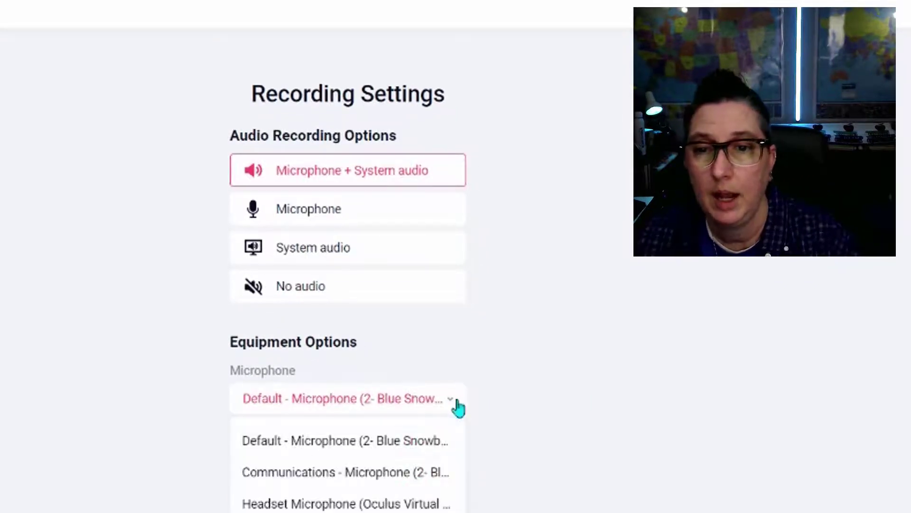
{"action": "left_click", "coordinate": [405, 399]}
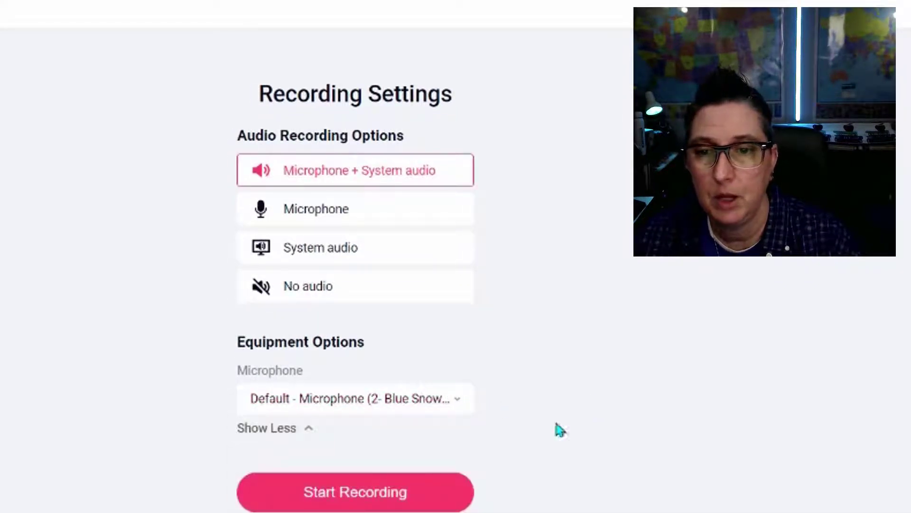
Start recording a browser application window with Share audio enabled.
{"action": "left_click", "coordinate": [355, 496]}
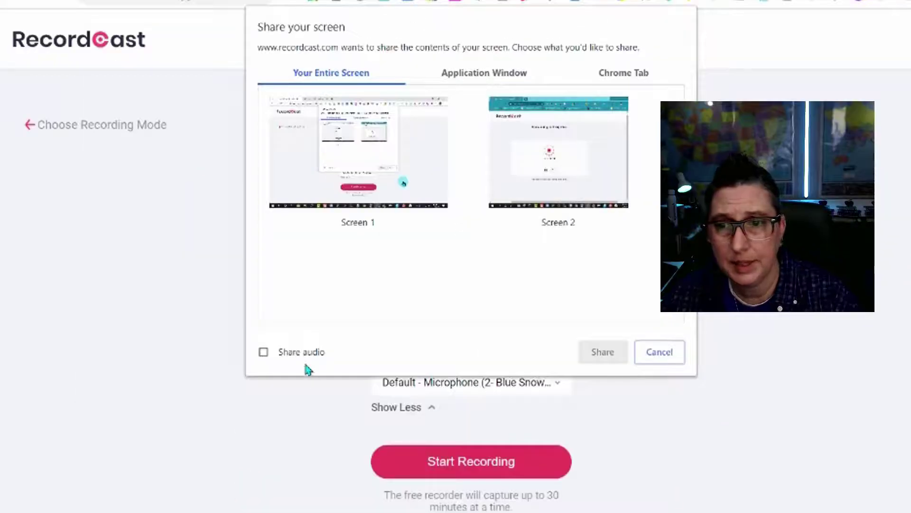
{"action": "left_click", "coordinate": [264, 352]}
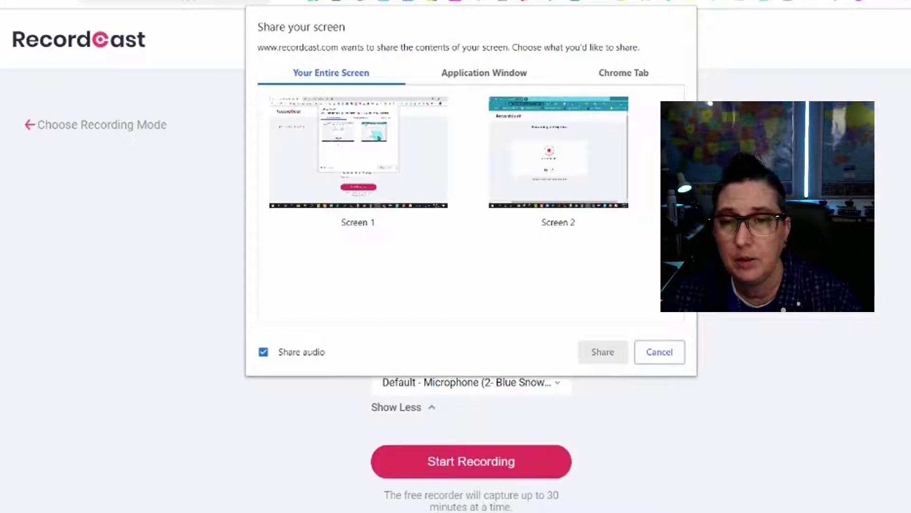
{"action": "left_click", "coordinate": [485, 78]}
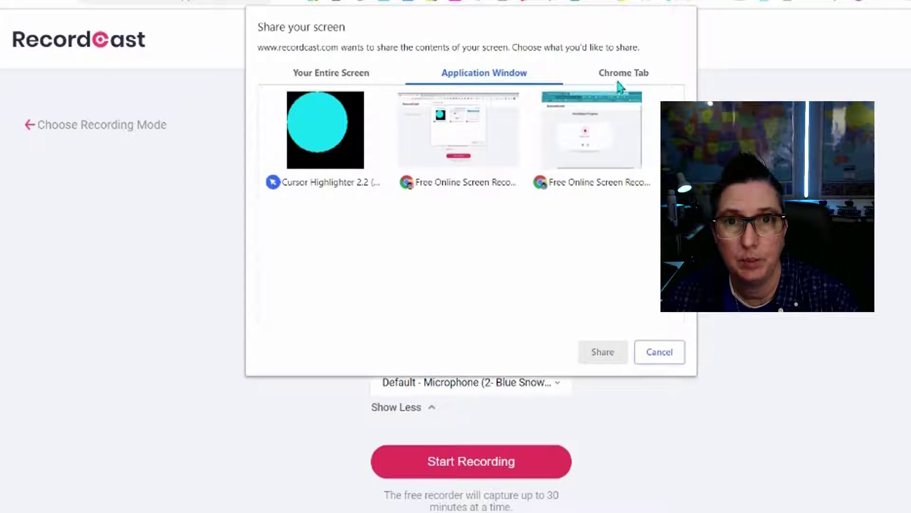
{"action": "left_click", "coordinate": [622, 75]}
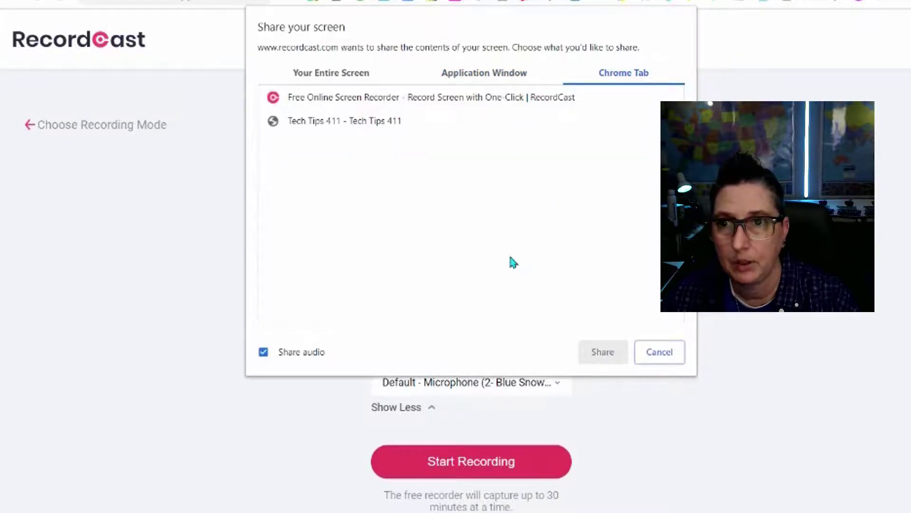
{"action": "left_click", "coordinate": [519, 79]}
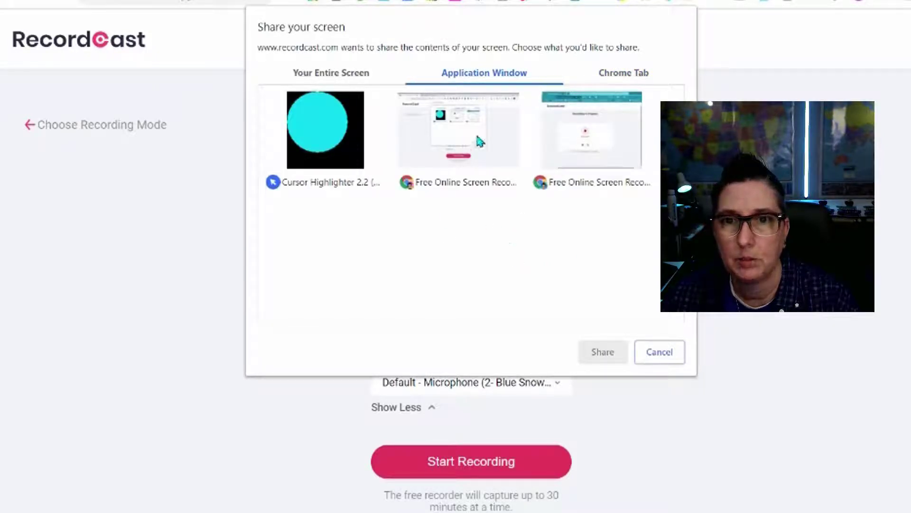
{"action": "left_click", "coordinate": [474, 185]}
{"action": "left_click", "coordinate": [602, 351]}
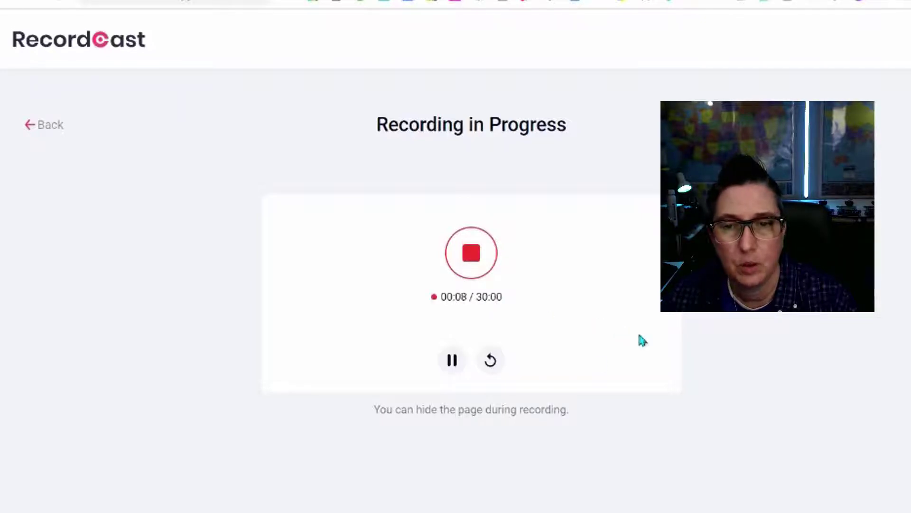
Pause and resume the recording, then switch to the Tech Tips 411 tab.
{"action": "left_click", "coordinate": [453, 362]}
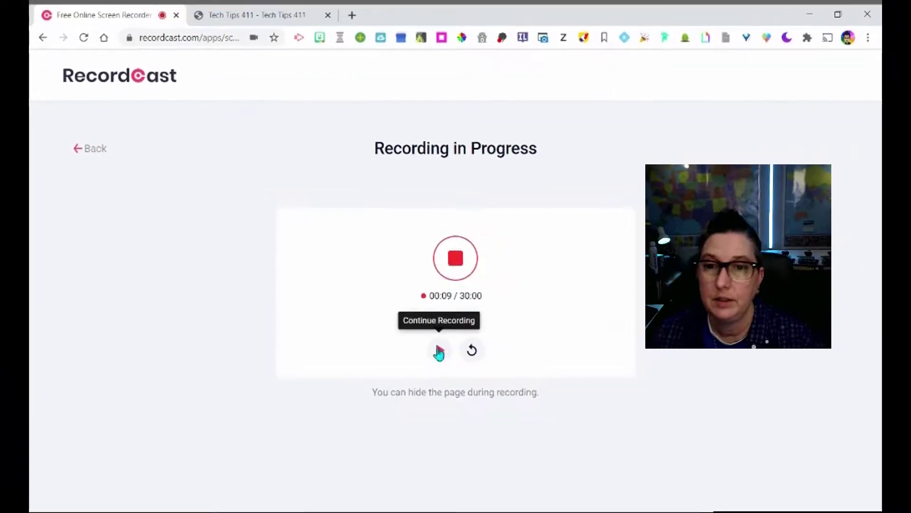
{"action": "left_click", "coordinate": [439, 351]}
{"action": "left_click", "coordinate": [294, 18]}
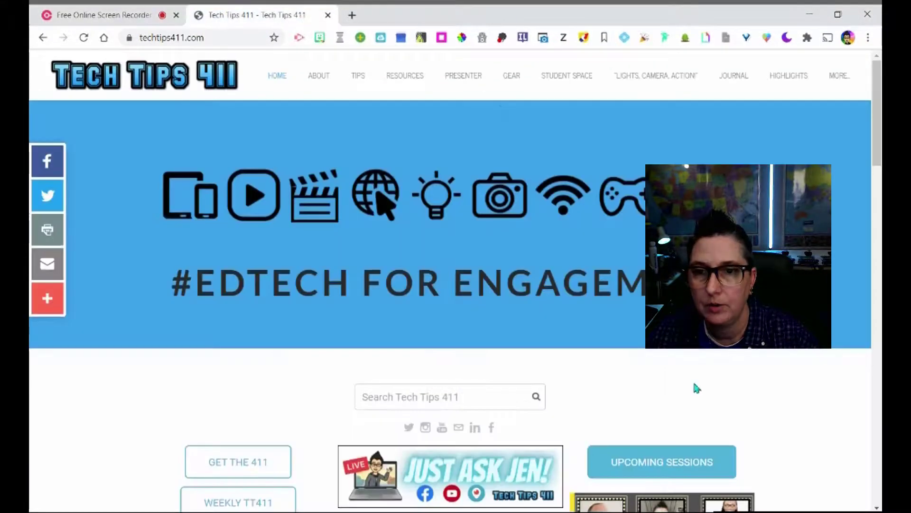
Scroll down and back up the Tech Tips 411 homepage, then return to the recorder.
{"action": "scroll", "coordinate": [826, 358], "scroll_direction": "down", "scroll_amount": 2}
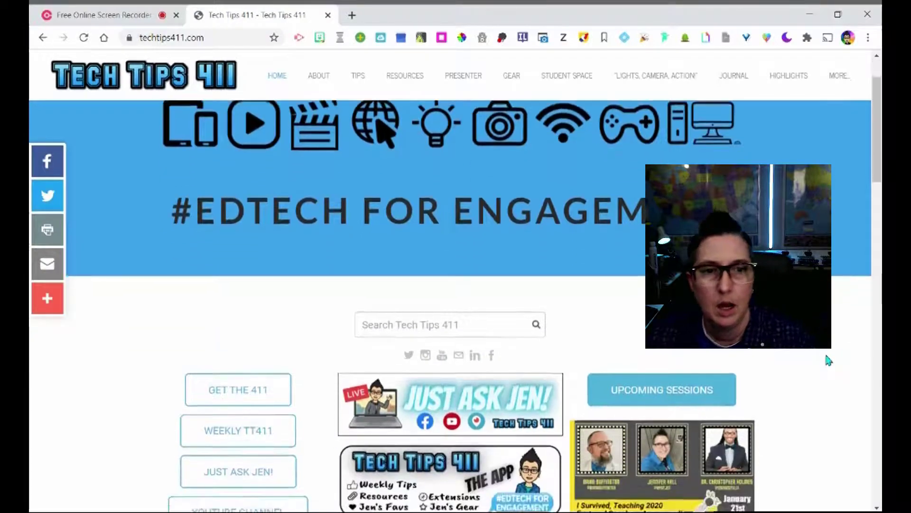
{"action": "scroll", "coordinate": [828, 361], "scroll_direction": "down", "scroll_amount": 2}
{"action": "scroll", "coordinate": [829, 361], "scroll_direction": "down", "scroll_amount": 1}
{"action": "scroll", "coordinate": [828, 360], "scroll_direction": "down", "scroll_amount": 3}
{"action": "scroll", "coordinate": [828, 360], "scroll_direction": "down", "scroll_amount": 1}
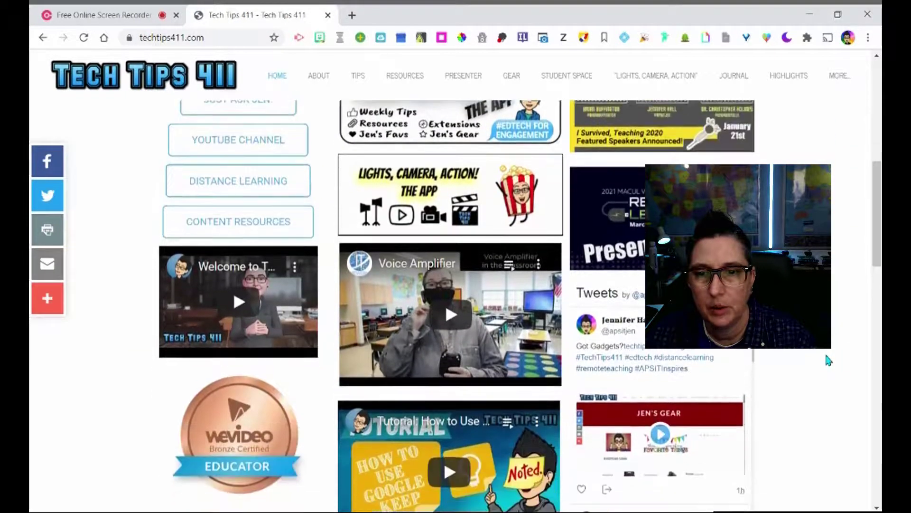
{"action": "scroll", "coordinate": [828, 361], "scroll_direction": "down", "scroll_amount": 3}
{"action": "scroll", "coordinate": [828, 360], "scroll_direction": "down", "scroll_amount": 2}
{"action": "scroll", "coordinate": [828, 361], "scroll_direction": "up", "scroll_amount": 1}
{"action": "scroll", "coordinate": [829, 360], "scroll_direction": "up", "scroll_amount": 4}
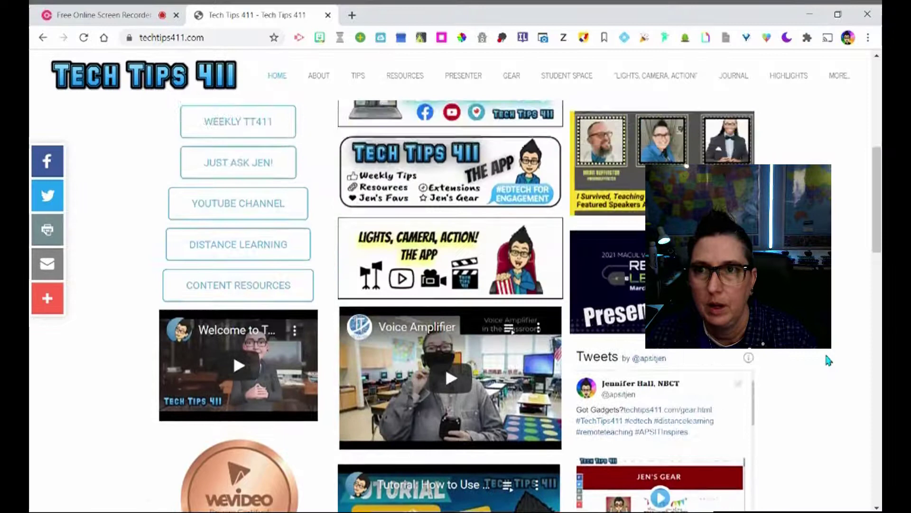
{"action": "scroll", "coordinate": [828, 361], "scroll_direction": "up", "scroll_amount": 8}
{"action": "scroll", "coordinate": [826, 356], "scroll_direction": "up", "scroll_amount": 3}
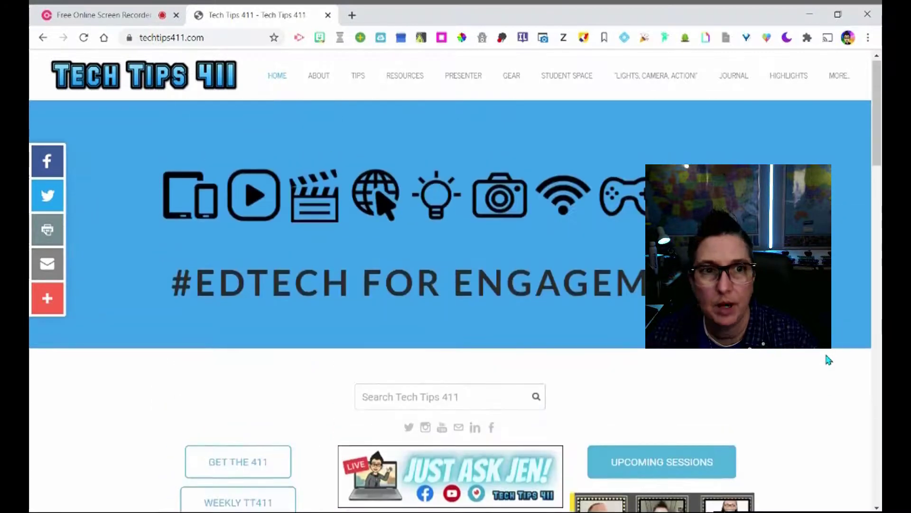
{"action": "left_click", "coordinate": [107, 13]}
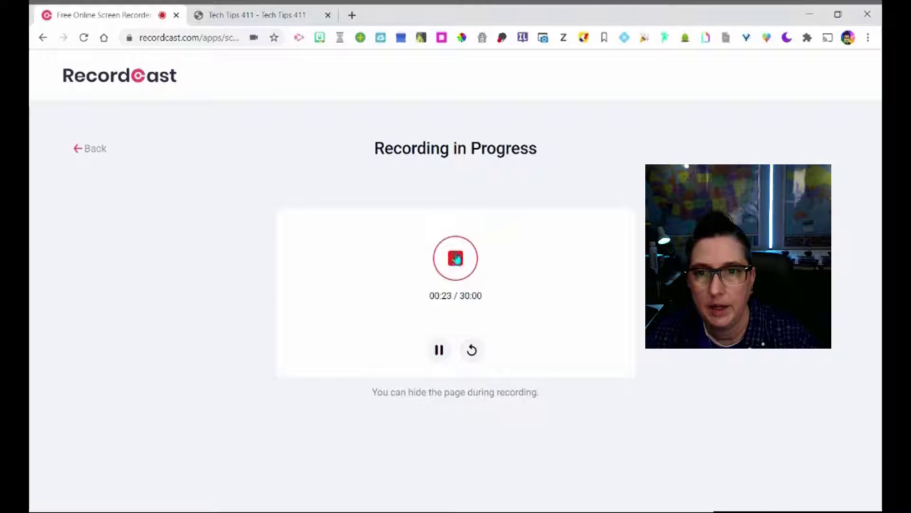
Stop the 24-second recording, download it as WebM, and open it in the editor.
{"action": "left_click", "coordinate": [455, 259]}
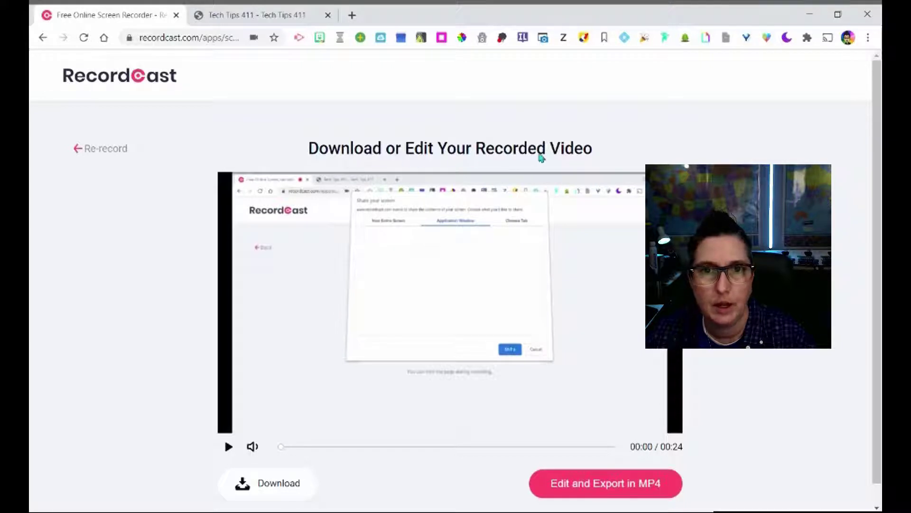
{"action": "left_click", "coordinate": [325, 484]}
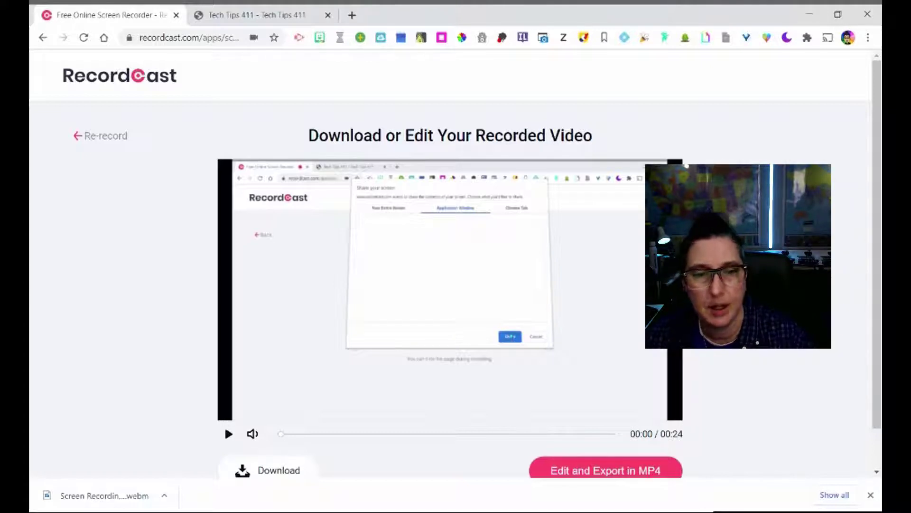
{"action": "left_click", "coordinate": [871, 495]}
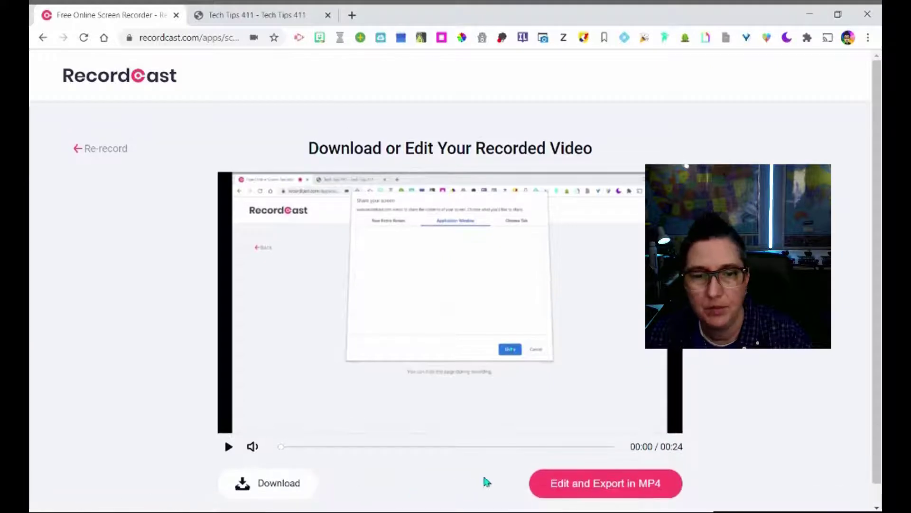
{"action": "left_click", "coordinate": [627, 490]}
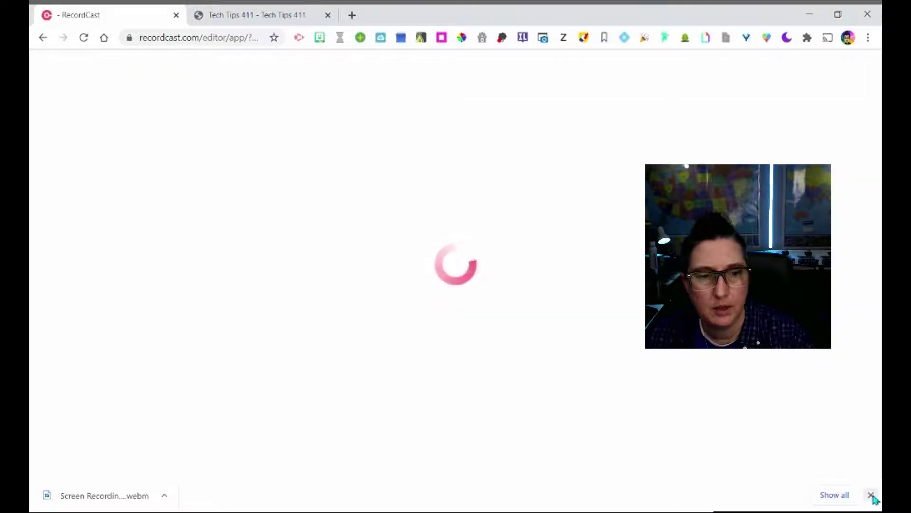
Close the download bar and dismiss the save-reminder popup once the editor loads.
{"action": "left_click", "coordinate": [871, 495]}
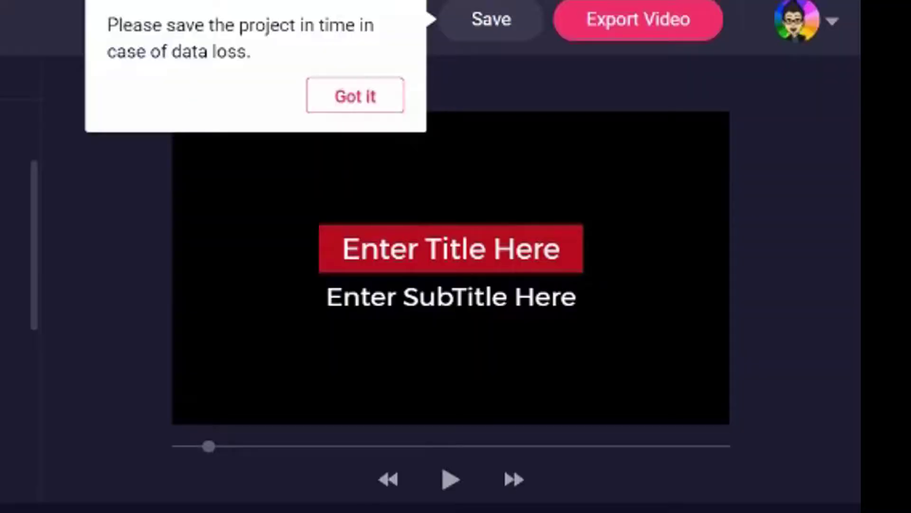
{"action": "left_click", "coordinate": [351, 95]}
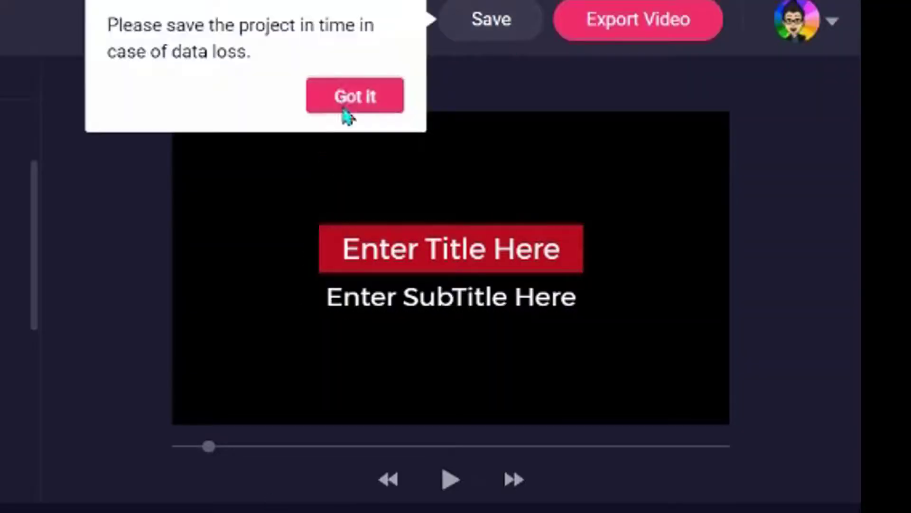
{"action": "left_click", "coordinate": [349, 95]}
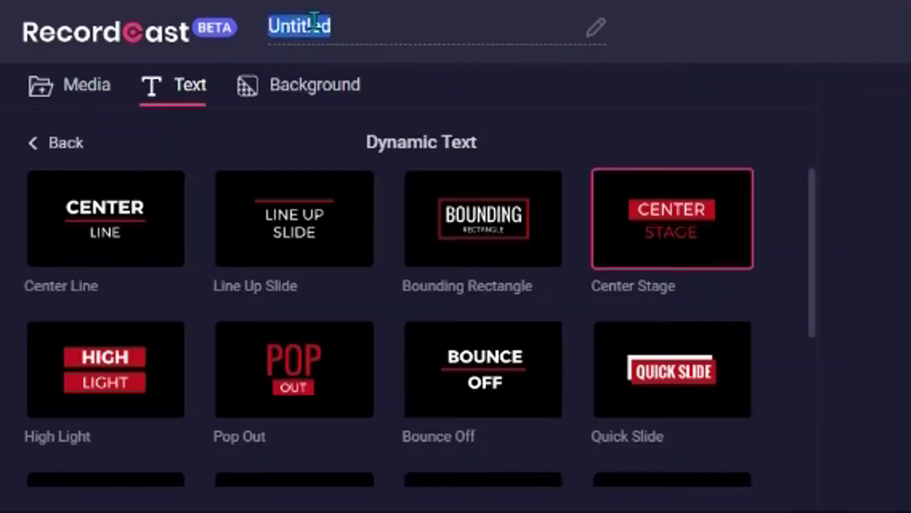
{"action": "type", "text": "Te"}
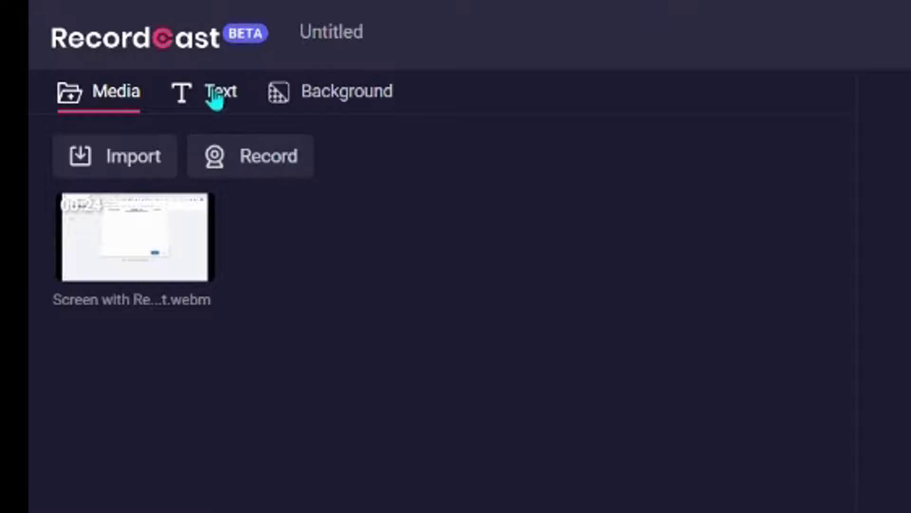
Show the Text presets and browse the full Simple Text list.
{"action": "left_click", "coordinate": [217, 102]}
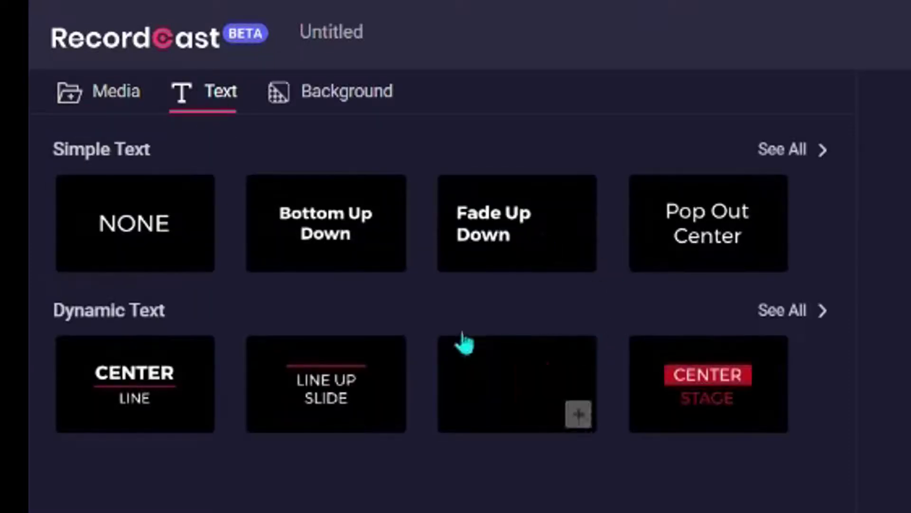
{"action": "left_click", "coordinate": [778, 151]}
{"action": "scroll", "coordinate": [761, 297], "scroll_direction": "down", "scroll_amount": 2}
{"action": "scroll", "coordinate": [738, 372], "scroll_direction": "down", "scroll_amount": 2}
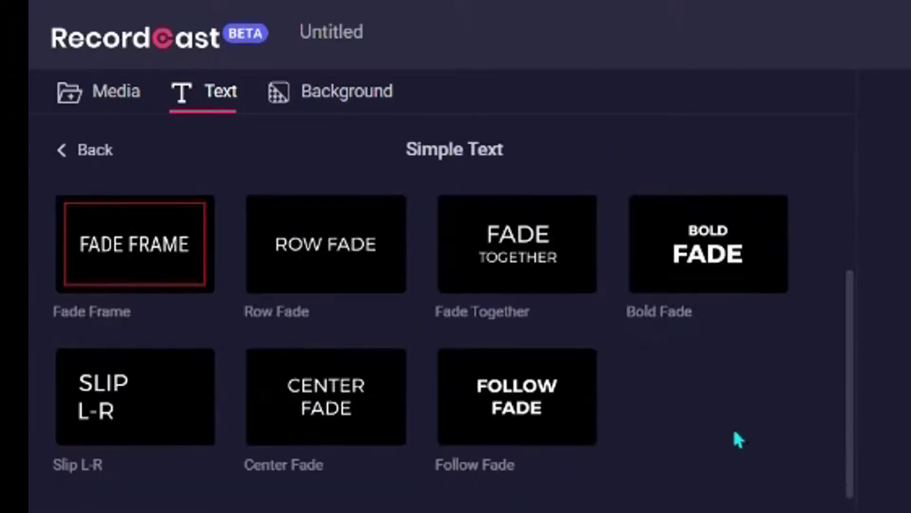
{"action": "scroll", "coordinate": [735, 427], "scroll_direction": "up", "scroll_amount": 4}
Go back and open the full Dynamic Text gallery, such as Center Stage and Quick Slide.
{"action": "left_click", "coordinate": [95, 151]}
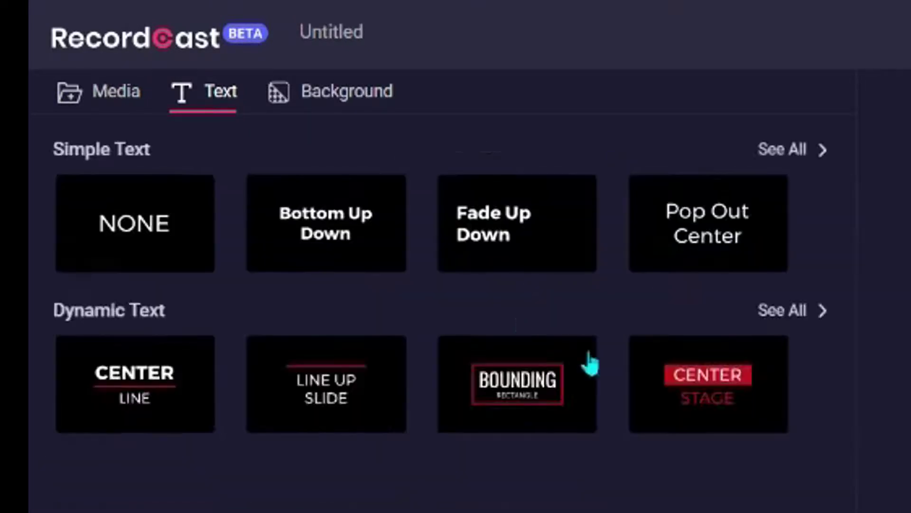
{"action": "left_click", "coordinate": [782, 323]}
{"action": "scroll", "coordinate": [700, 356], "scroll_direction": "down", "scroll_amount": 5}
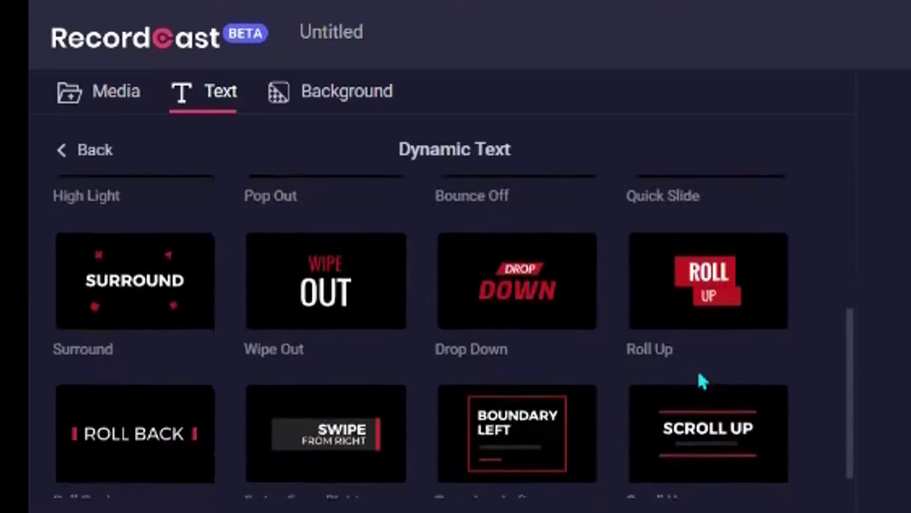
{"action": "scroll", "coordinate": [698, 389], "scroll_direction": "up", "scroll_amount": 1}
{"action": "scroll", "coordinate": [697, 401], "scroll_direction": "up", "scroll_amount": 4}
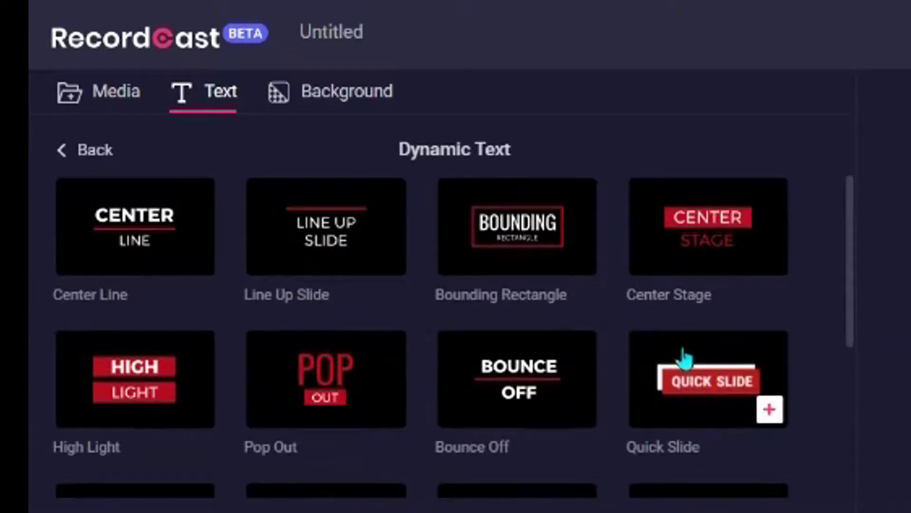
{"action": "mouse_move", "coordinate": [379, 169]}
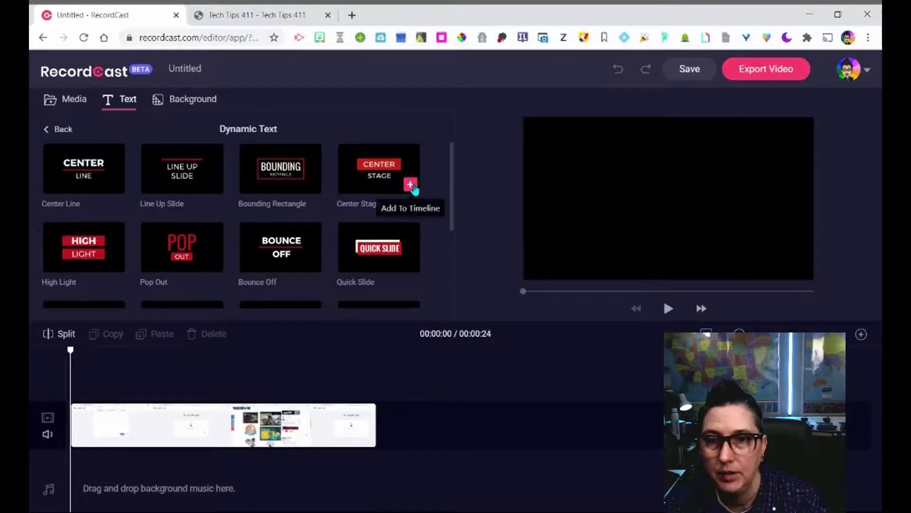
Add the Center Stage title and drag it ahead of the recording at the timeline start.
{"action": "left_click", "coordinate": [411, 185]}
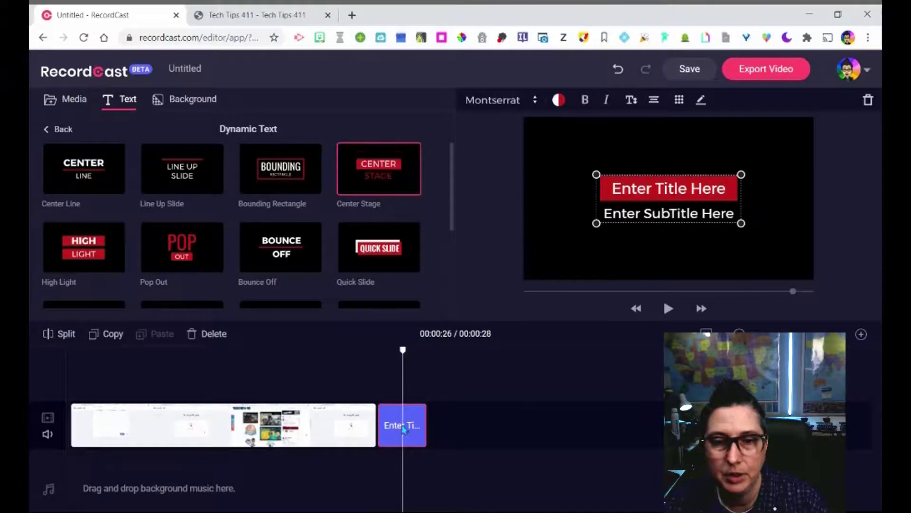
{"action": "left_click_drag", "start_coordinate": [405, 427], "coordinate": [100, 431]}
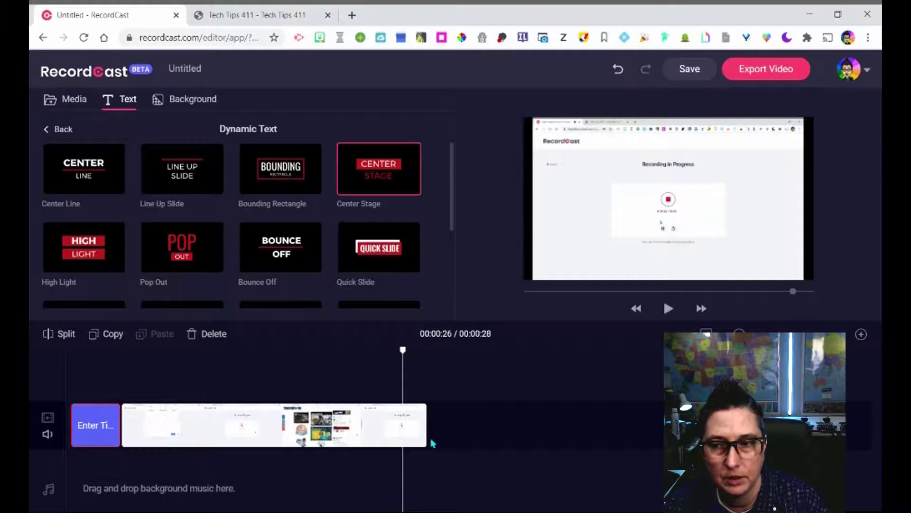
{"action": "left_click", "coordinate": [98, 435]}
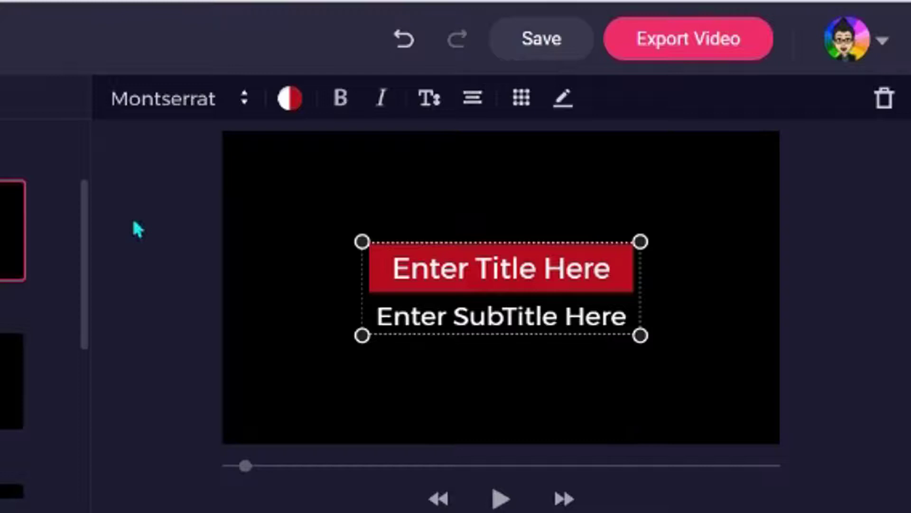
Switch the title card font from Montserrat to Sigmar One in the Bold category.
{"action": "left_click", "coordinate": [243, 100]}
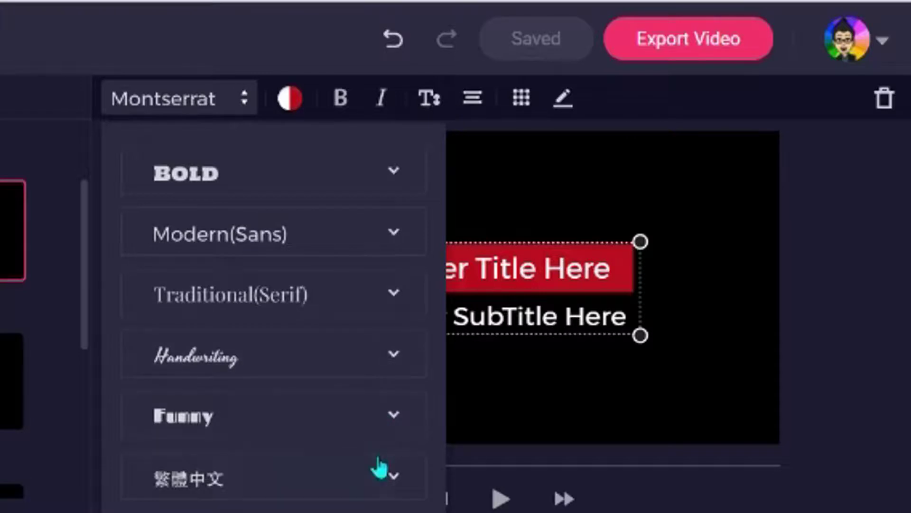
{"action": "scroll", "coordinate": [348, 477], "scroll_direction": "down", "scroll_amount": 1}
{"action": "scroll", "coordinate": [372, 496], "scroll_direction": "up", "scroll_amount": 1}
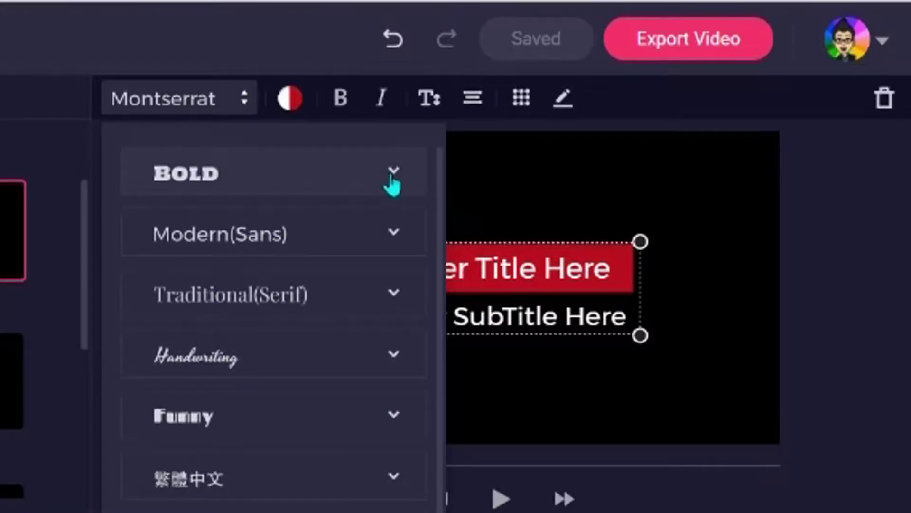
{"action": "left_click", "coordinate": [302, 189]}
{"action": "scroll", "coordinate": [350, 505], "scroll_direction": "down", "scroll_amount": 5}
{"action": "scroll", "coordinate": [351, 505], "scroll_direction": "down", "scroll_amount": 5}
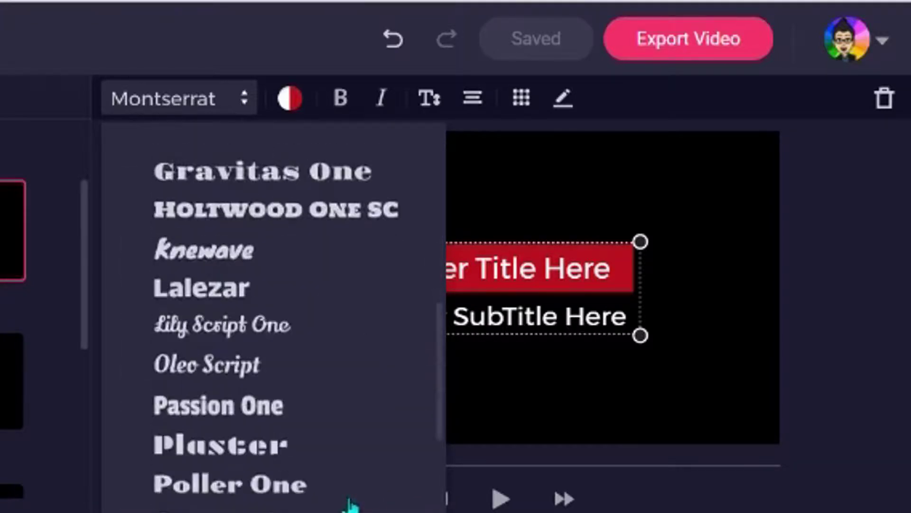
{"action": "scroll", "coordinate": [351, 506], "scroll_direction": "down", "scroll_amount": 5}
{"action": "scroll", "coordinate": [346, 332], "scroll_direction": "up", "scroll_amount": 5}
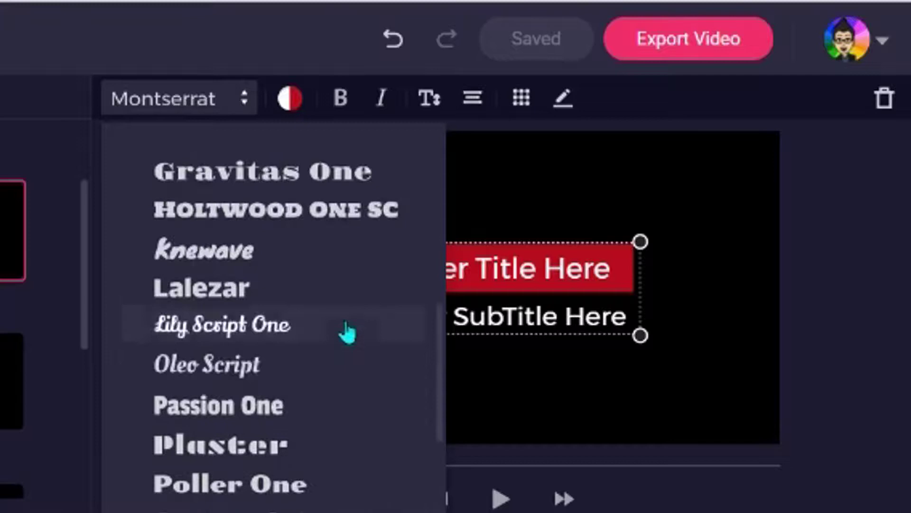
{"action": "scroll", "coordinate": [346, 331], "scroll_direction": "up", "scroll_amount": 3}
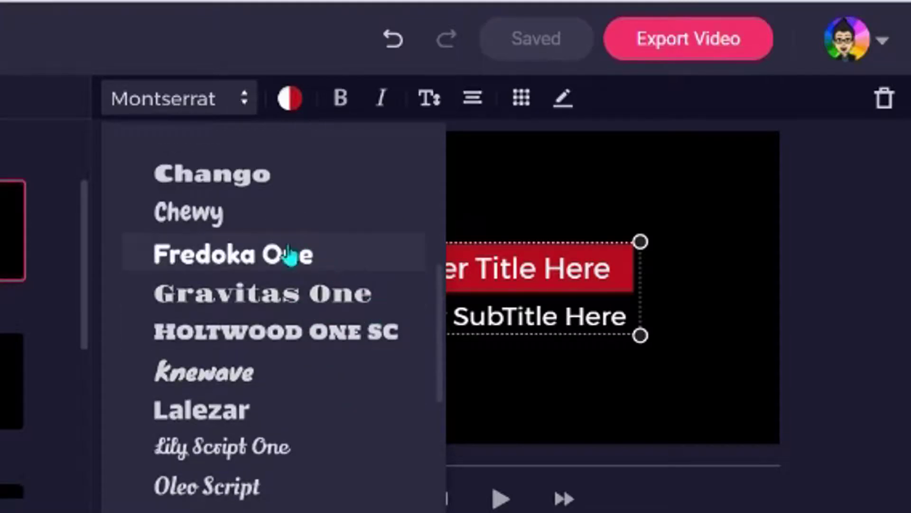
{"action": "scroll", "coordinate": [337, 496], "scroll_direction": "down", "scroll_amount": 3}
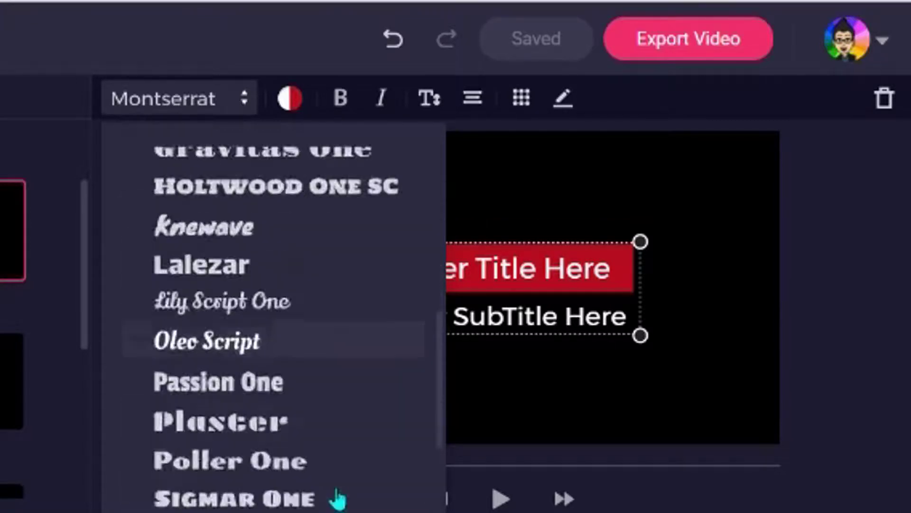
{"action": "scroll", "coordinate": [338, 494], "scroll_direction": "down", "scroll_amount": 2}
{"action": "left_click", "coordinate": [314, 413]}
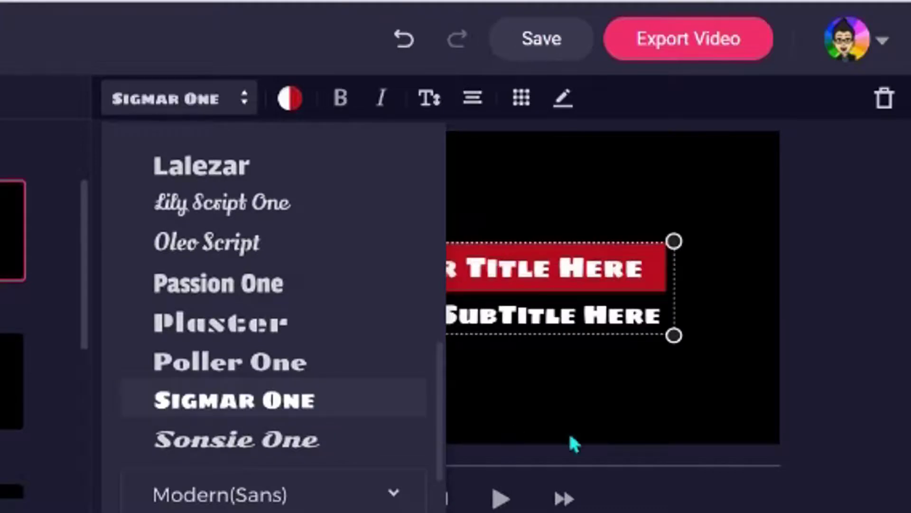
{"action": "left_click", "coordinate": [575, 439]}
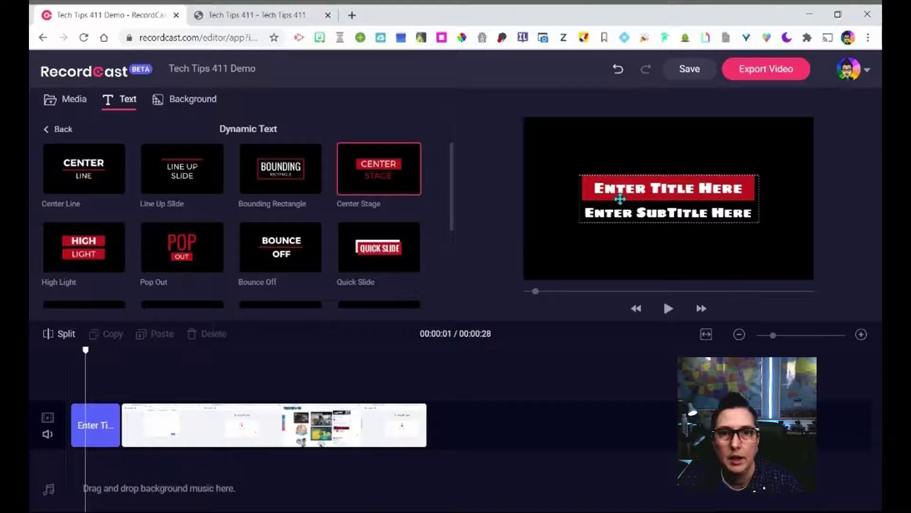
Replace the placeholder title with 'Tech Tips 411' and the subtitle with 'Demo'.
{"action": "left_click", "coordinate": [637, 188]}
{"action": "double_click", "coordinate": [638, 189]}
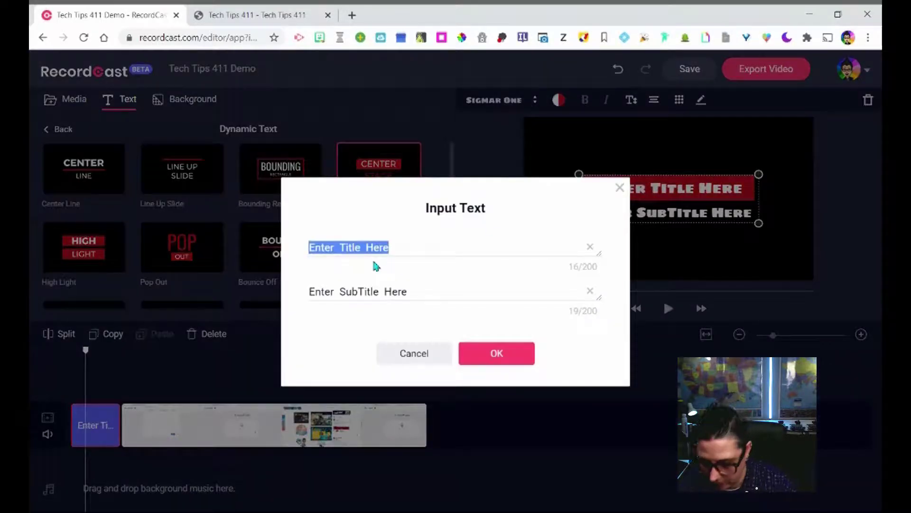
{"action": "type", "text": "T"}
{"action": "type", "text": "ech"}
{"action": "type", "text": " Tips"}
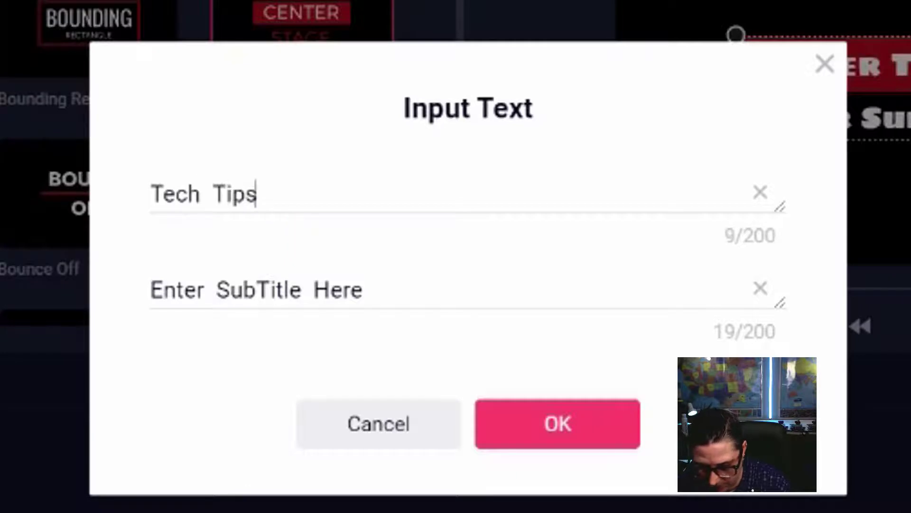
{"action": "type", "text": " 411"}
{"action": "key", "text": "Tab"}
{"action": "type", "text": "Demo"}
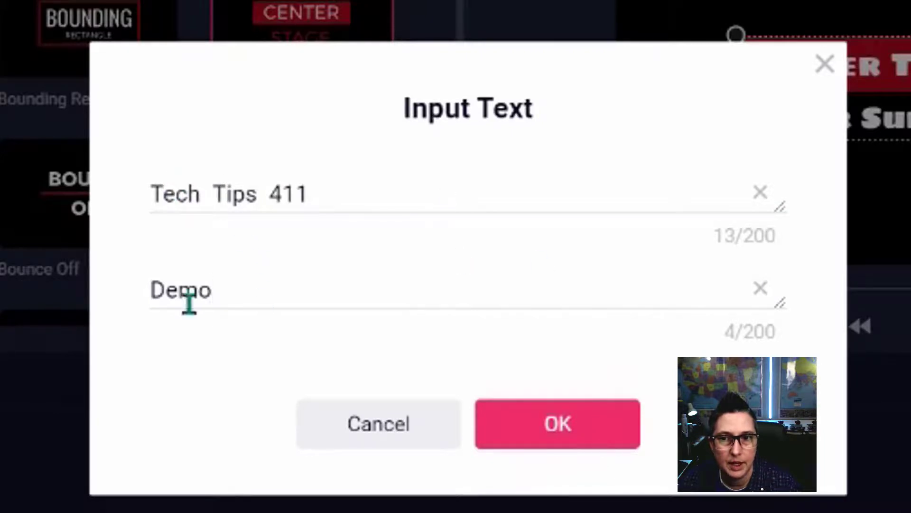
{"action": "left_click", "coordinate": [578, 422]}
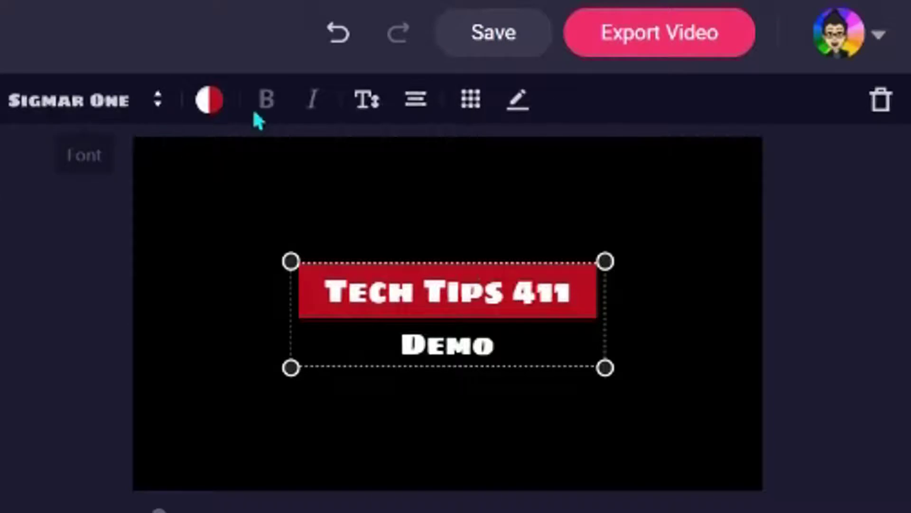
Recolour the title banner from red to teal and reselect the title.
{"action": "left_click", "coordinate": [217, 108]}
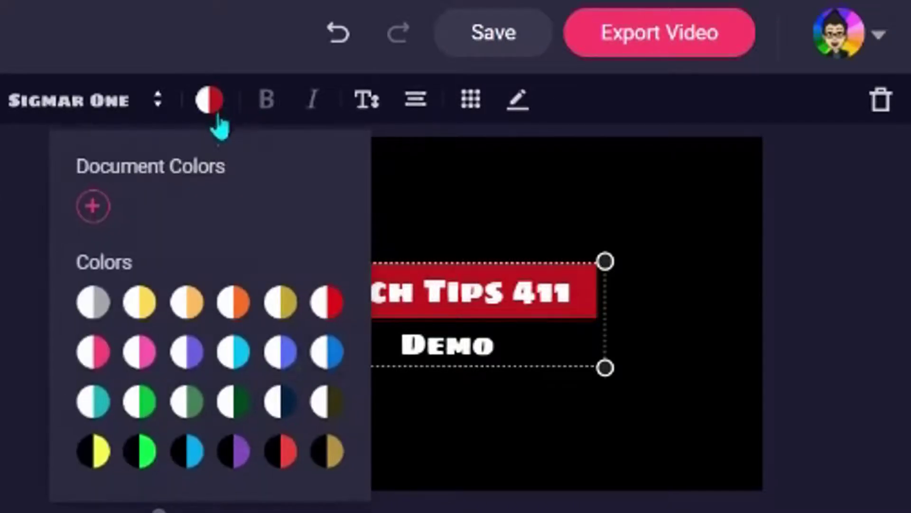
{"action": "left_click", "coordinate": [92, 214]}
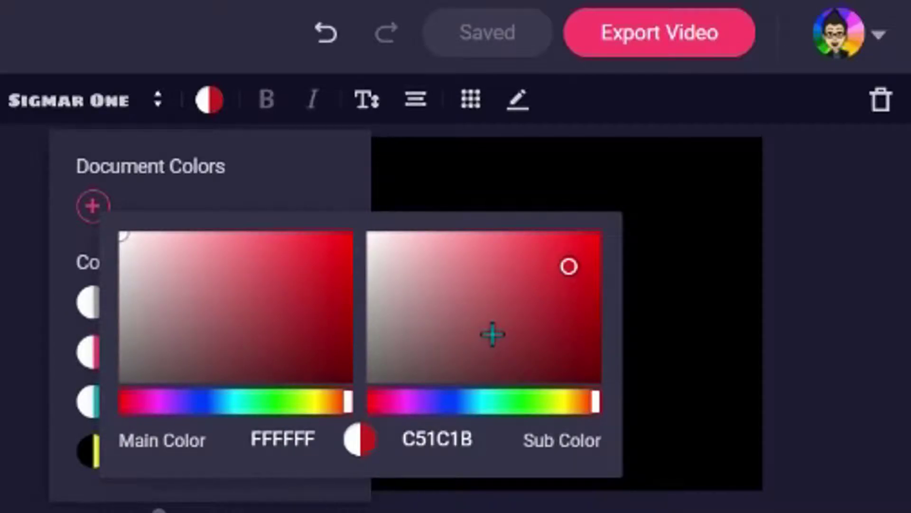
{"action": "left_click", "coordinate": [314, 173]}
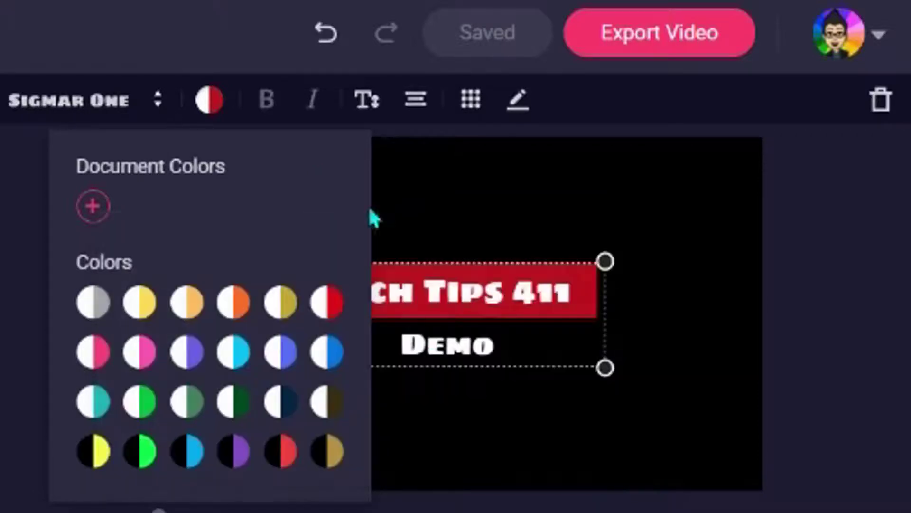
{"action": "left_click", "coordinate": [97, 407]}
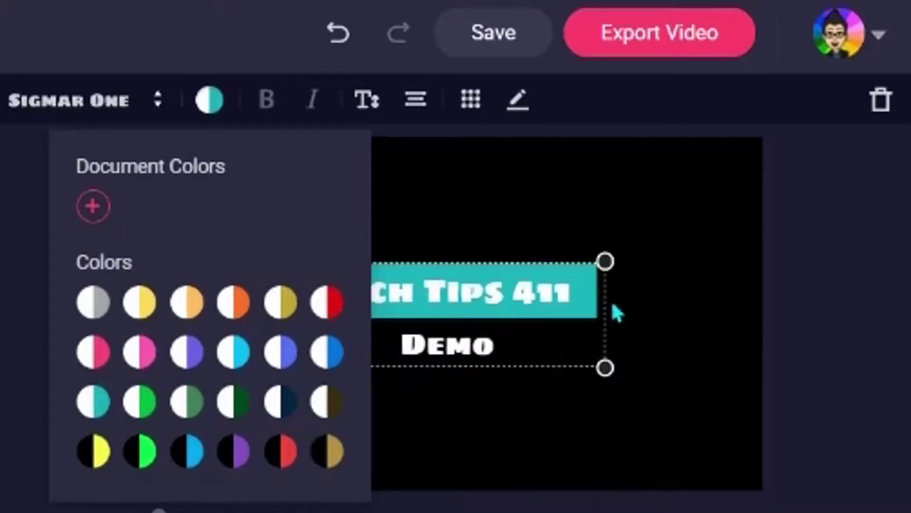
{"action": "left_click", "coordinate": [587, 460]}
{"action": "left_click", "coordinate": [463, 335]}
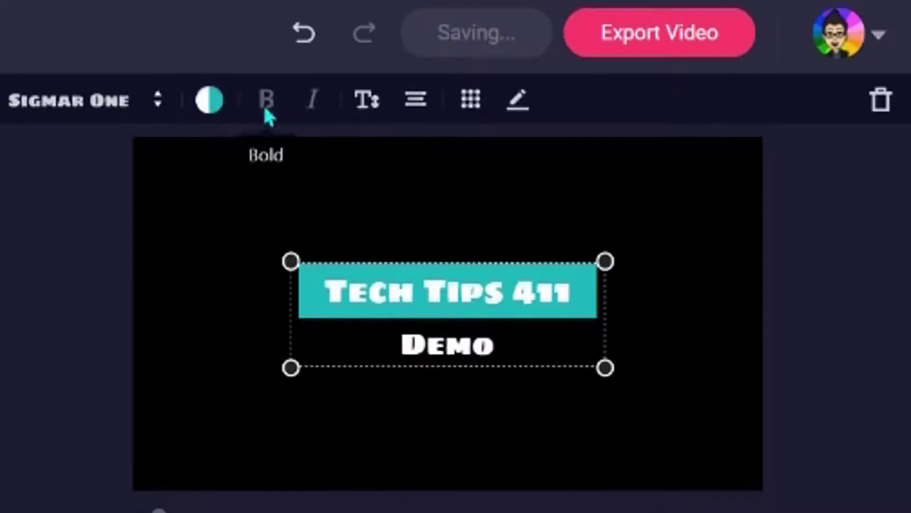
Set the title font to Oleo Script and toggle bold and italic.
{"action": "left_click", "coordinate": [122, 113]}
{"action": "left_click", "coordinate": [151, 283]}
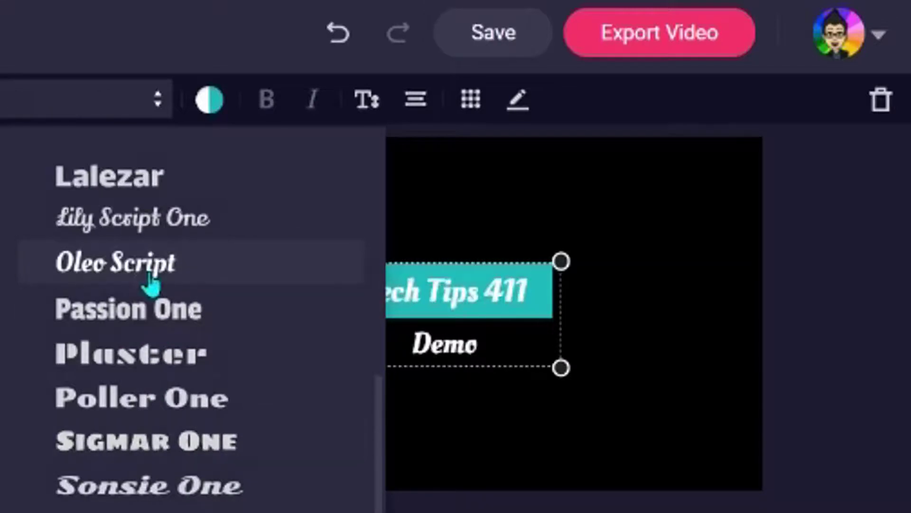
{"action": "left_click", "coordinate": [267, 97]}
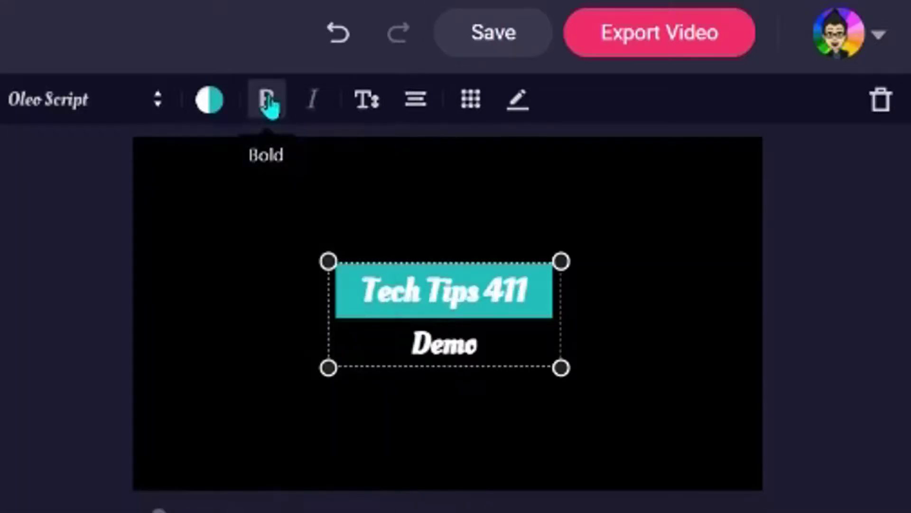
{"action": "left_click", "coordinate": [315, 109]}
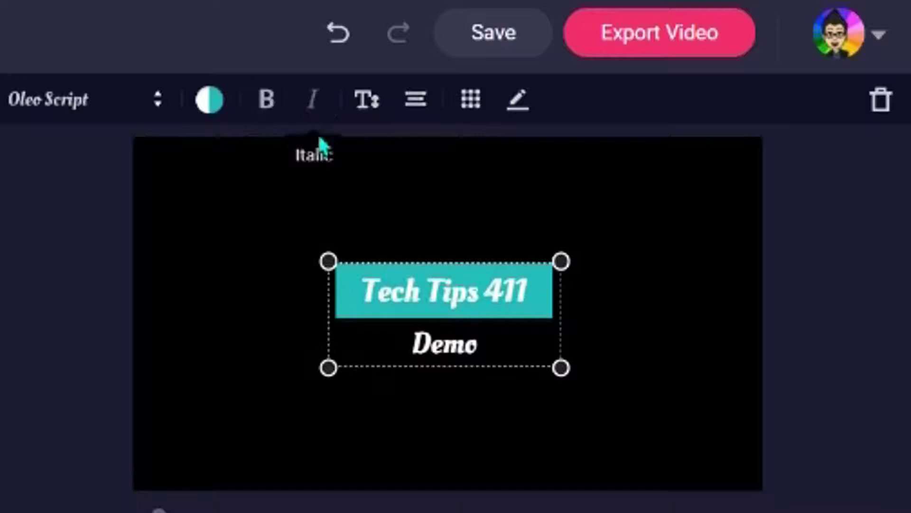
Enlarge and centre the title block, stepping the text size up twice.
{"action": "left_click_drag", "start_coordinate": [561, 367], "coordinate": [743, 480]}
{"action": "mouse_move", "coordinate": [625, 350]}
{"action": "left_mouse_down"}
{"action": "mouse_move", "coordinate": [508, 327]}
{"action": "mouse_move", "coordinate": [543, 328]}
{"action": "mouse_move", "coordinate": [545, 309]}
{"action": "left_mouse_up"}
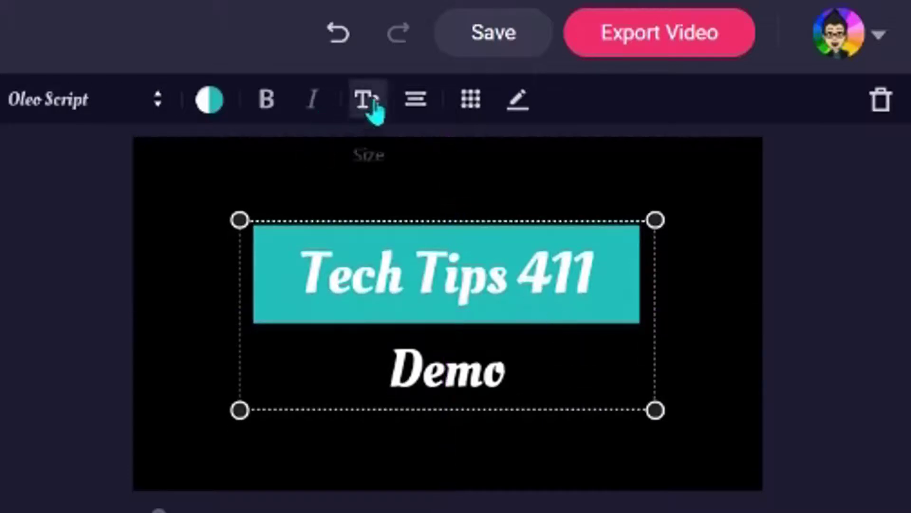
{"action": "left_click", "coordinate": [375, 110]}
{"action": "left_click", "coordinate": [348, 178]}
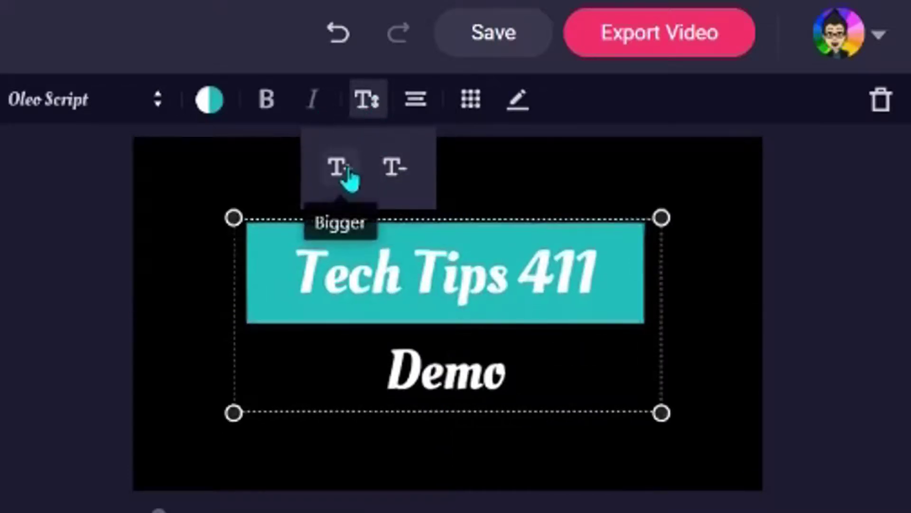
{"action": "left_click", "coordinate": [347, 179]}
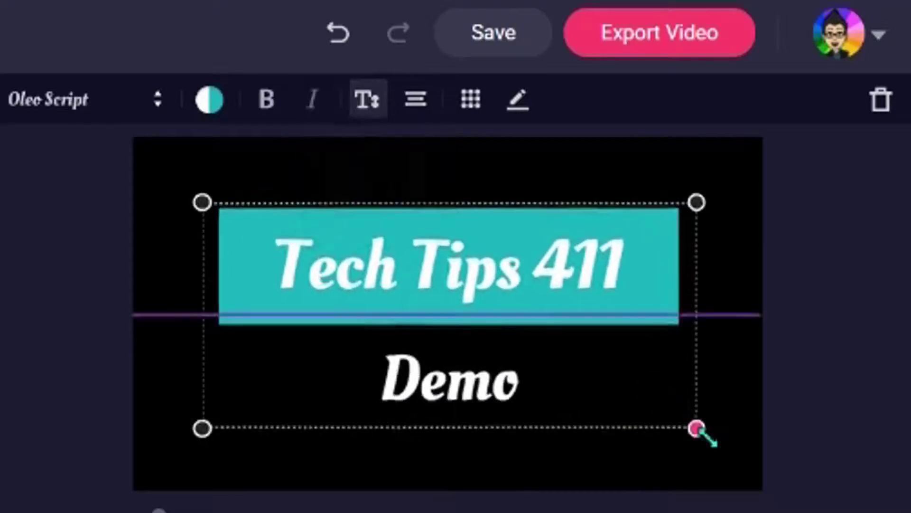
{"action": "left_click_drag", "start_coordinate": [697, 428], "coordinate": [692, 425]}
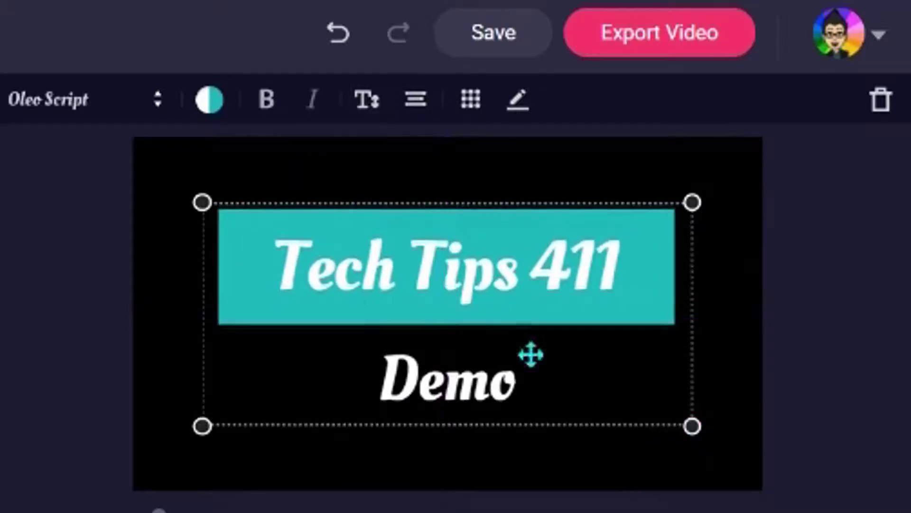
Try top-right and bottom-left title placements, leave it centred, and open its text.
{"action": "left_click", "coordinate": [417, 118]}
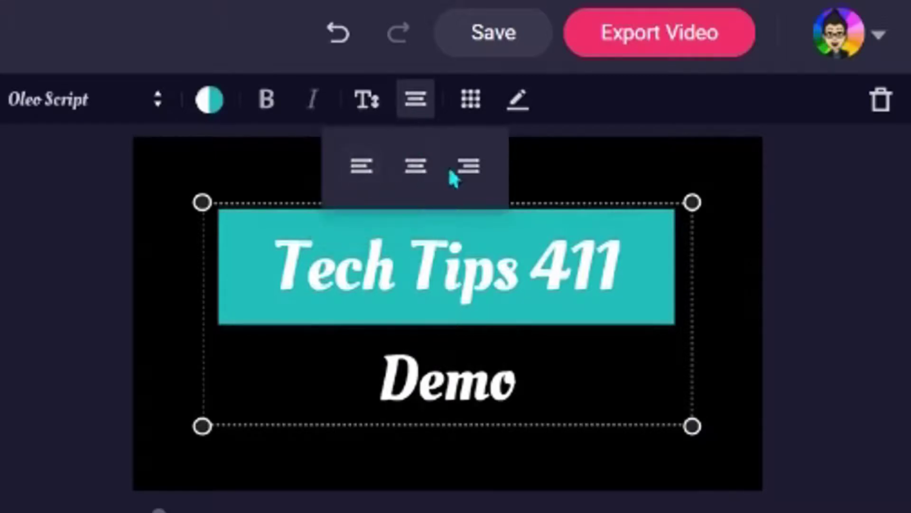
{"action": "left_click", "coordinate": [474, 106]}
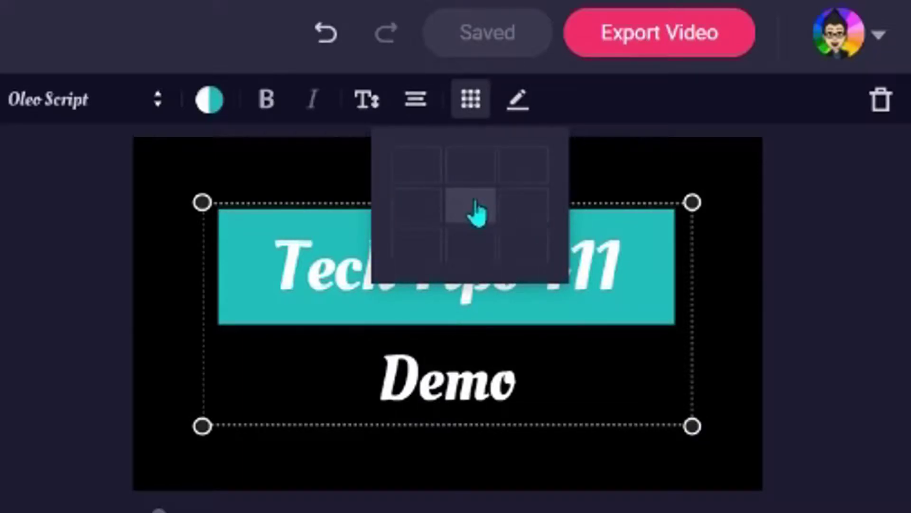
{"action": "left_click", "coordinate": [524, 178]}
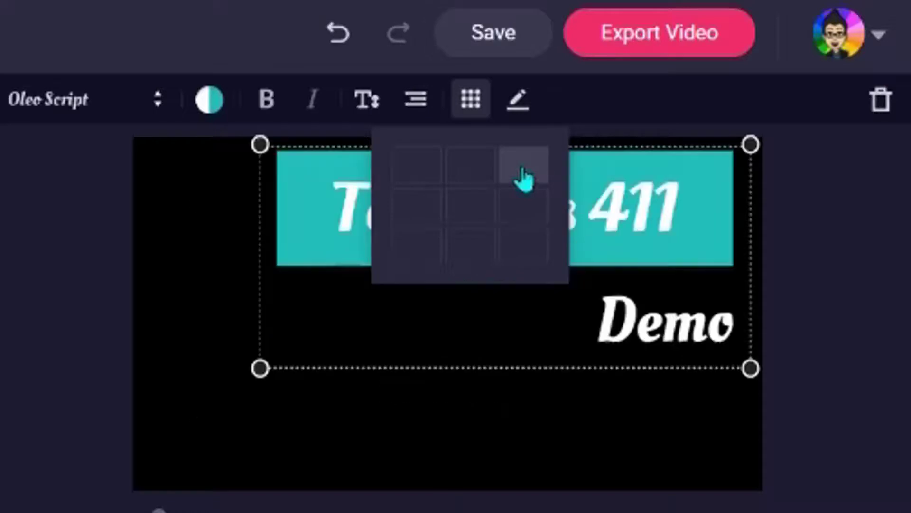
{"action": "left_click", "coordinate": [458, 216]}
{"action": "left_click", "coordinate": [404, 264]}
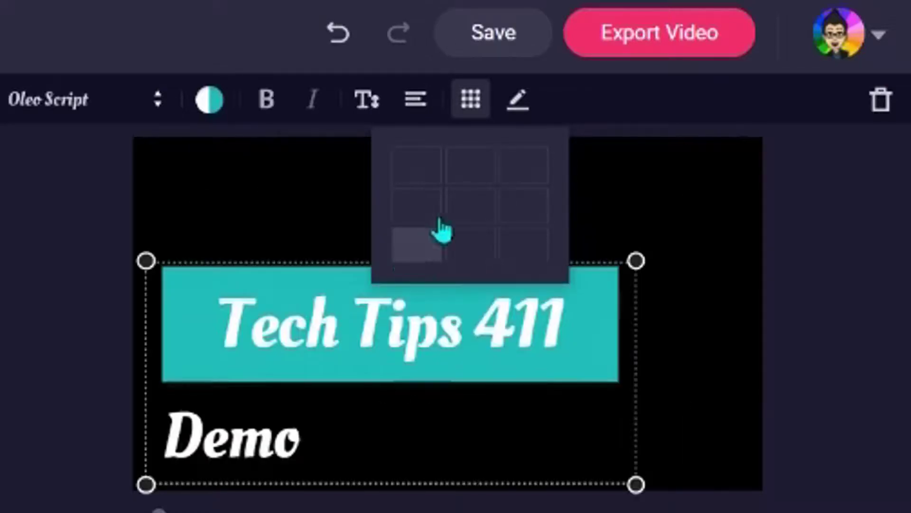
{"action": "left_click", "coordinate": [467, 214]}
{"action": "left_click", "coordinate": [643, 76]}
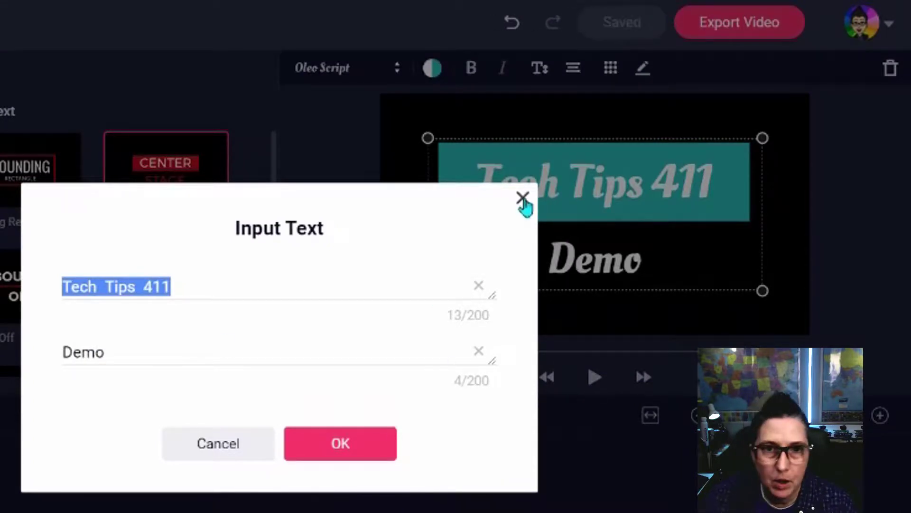
Insert a laptop emoji before 'Tech Tips 411' and nudge the title block left.
{"action": "left_click", "coordinate": [181, 288]}
{"action": "left_click", "coordinate": [60, 287]}
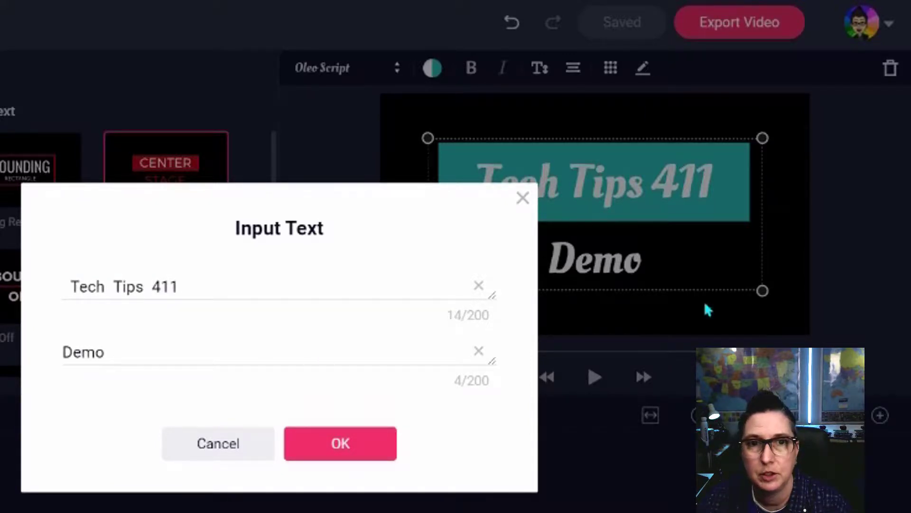
{"action": "type", "text": "💻"}
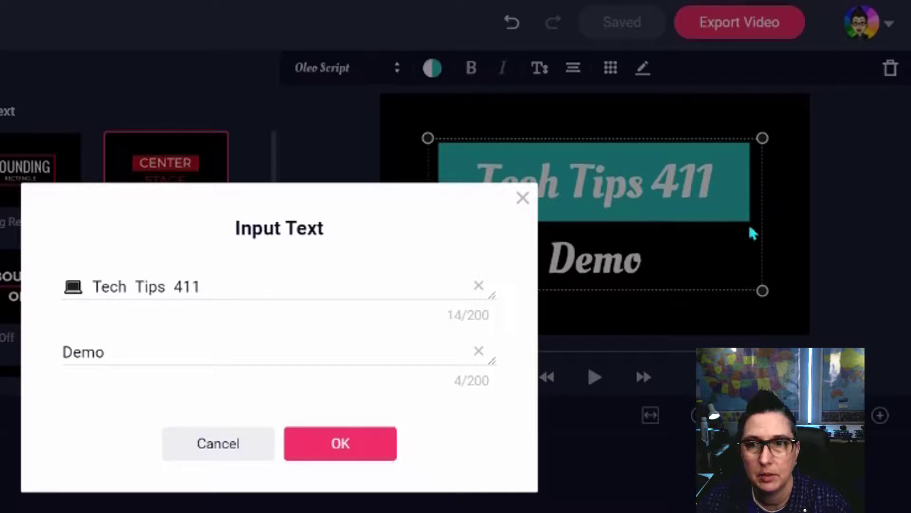
{"action": "left_click", "coordinate": [363, 448]}
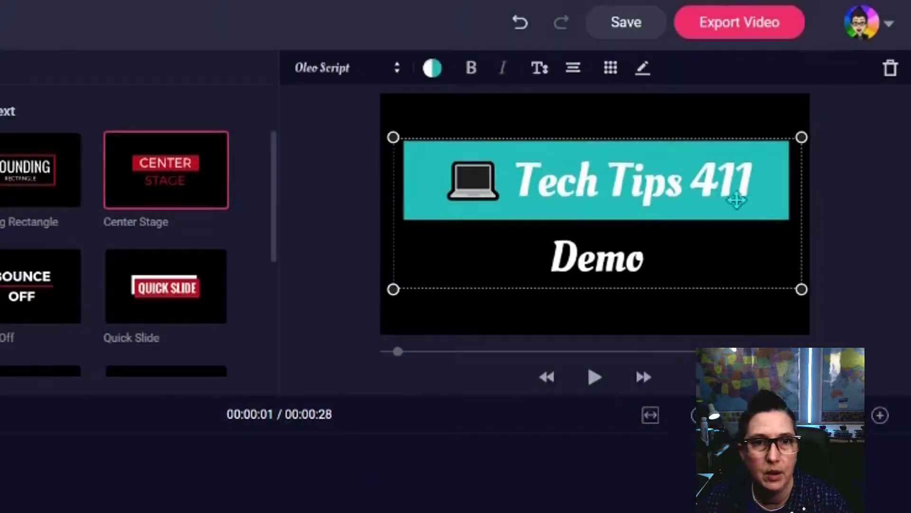
{"action": "left_click_drag", "start_coordinate": [736, 200], "coordinate": [702, 196]}
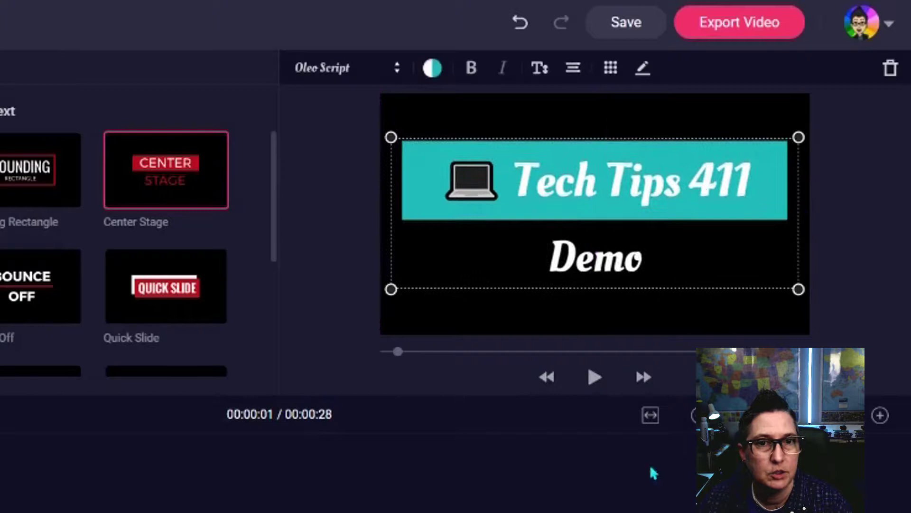
Add a Pop Out Center closing title reading 'Thanks for watching!' at the end.
{"action": "key", "text": "End"}
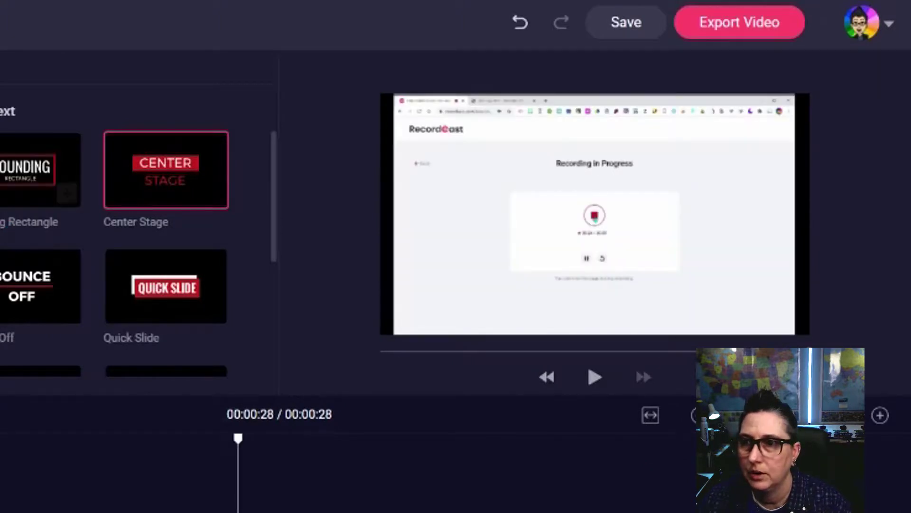
{"action": "scroll", "coordinate": [142, 204], "scroll_direction": "up", "scroll_amount": 3}
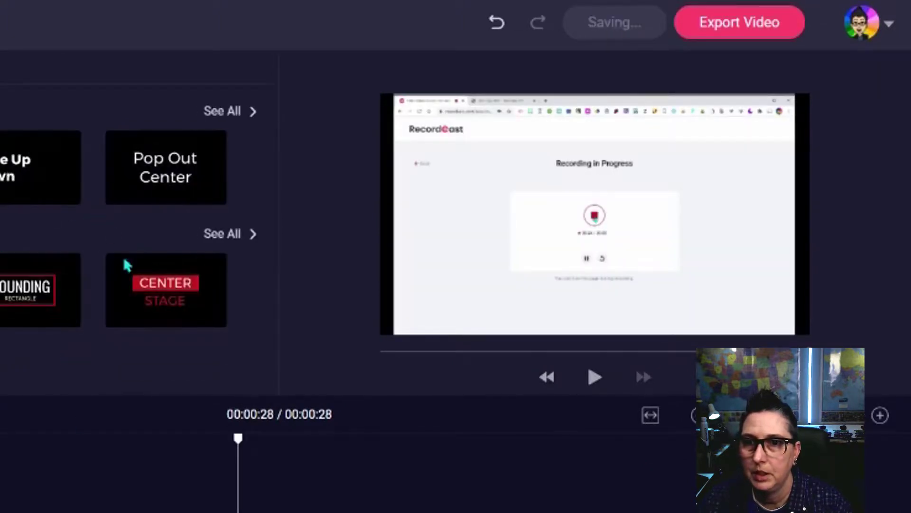
{"action": "left_click_drag", "start_coordinate": [192, 178], "coordinate": [285, 444]}
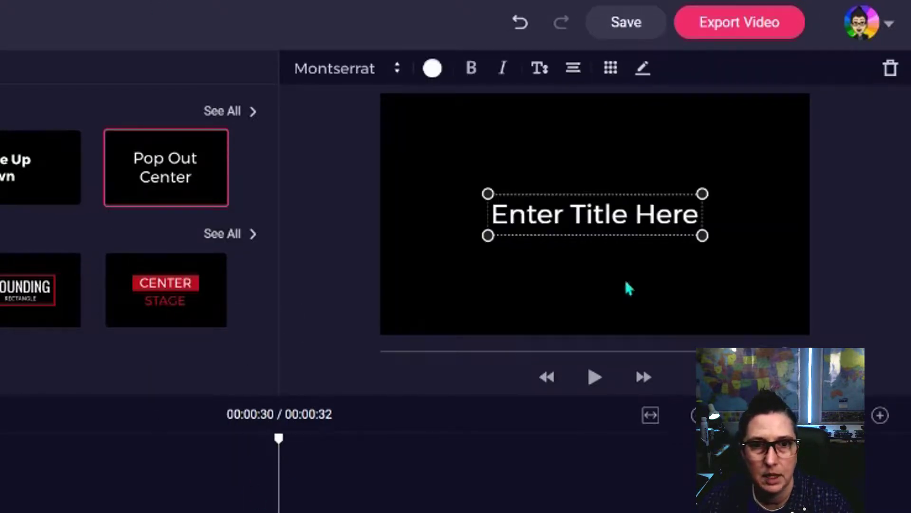
{"action": "double_click", "coordinate": [631, 211]}
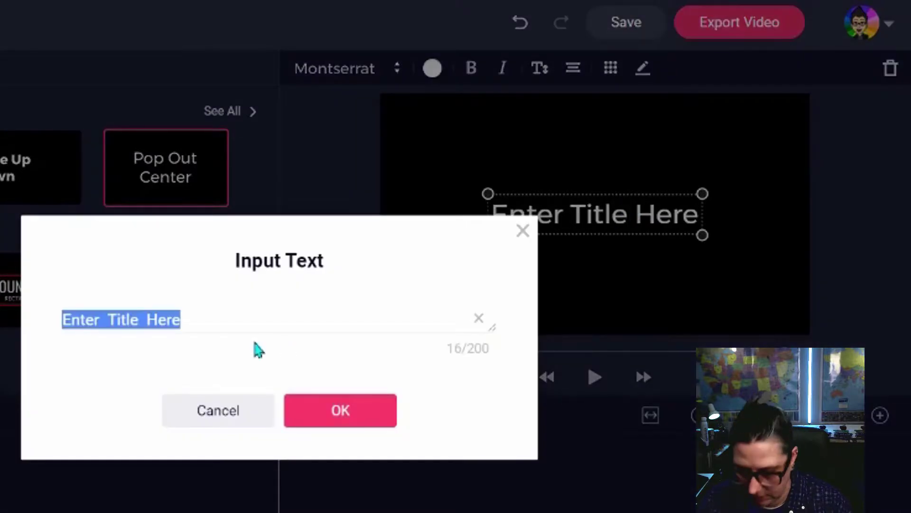
{"action": "type", "text": "Thanks for wa"}
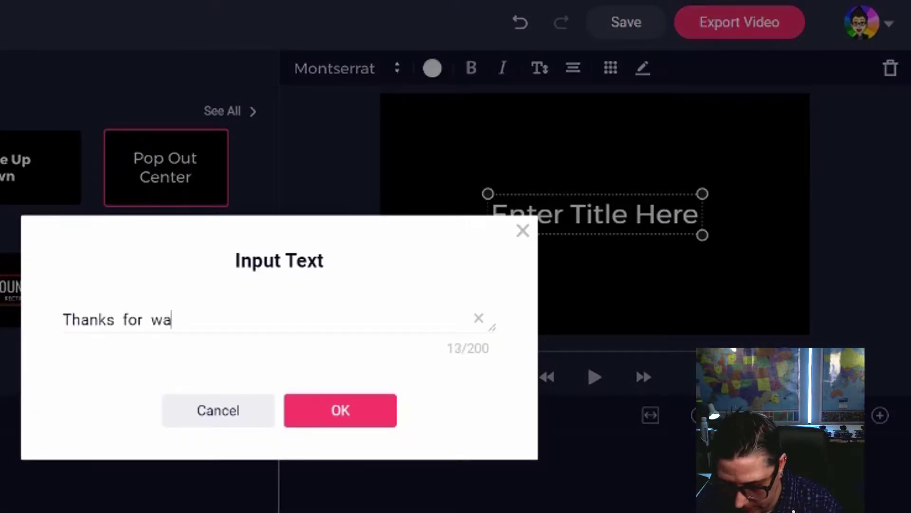
{"action": "type", "text": "tching!"}
{"action": "left_click", "coordinate": [350, 426]}
Make the closing text blue and bold, then preview it.
{"action": "left_click", "coordinate": [432, 71]}
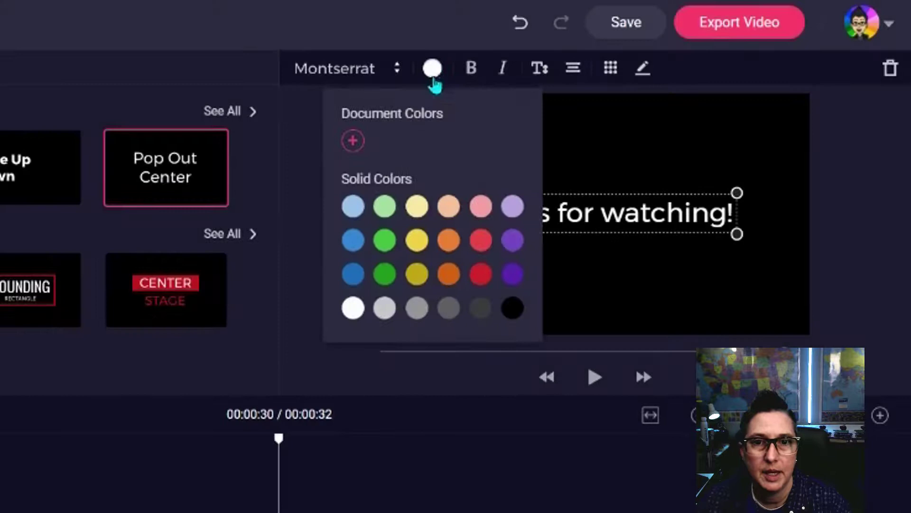
{"action": "left_click", "coordinate": [354, 273]}
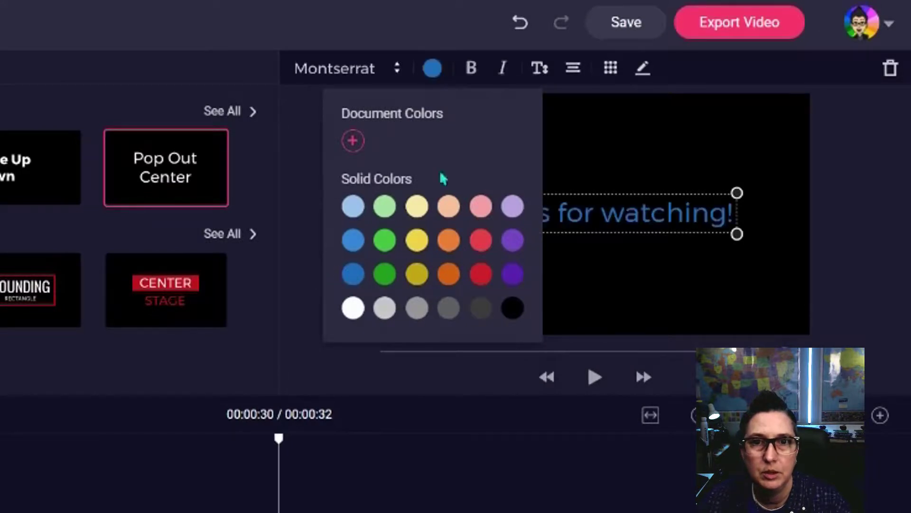
{"action": "left_click", "coordinate": [472, 70]}
{"action": "key", "text": "space"}
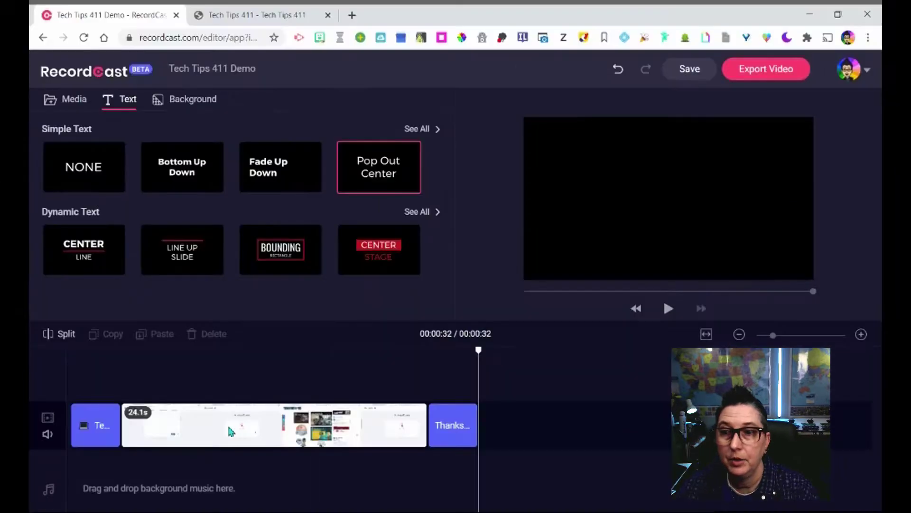
Split the recording at 12 seconds and move the short clip after the longer one.
{"action": "left_click_drag", "start_coordinate": [479, 350], "coordinate": [233, 351]}
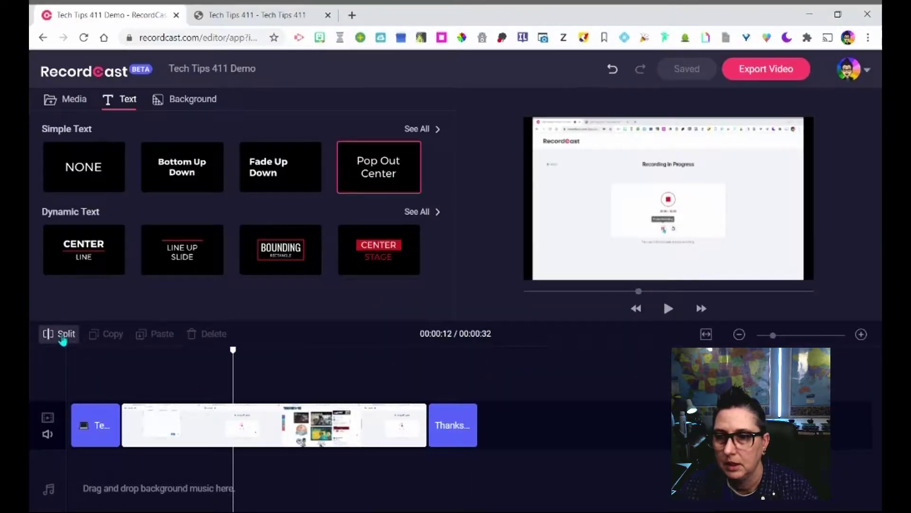
{"action": "left_click", "coordinate": [66, 334]}
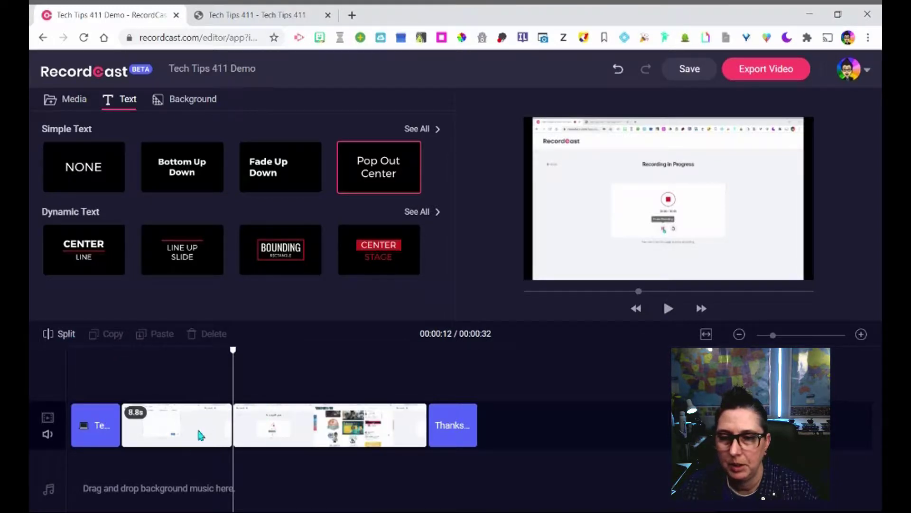
{"action": "left_click_drag", "start_coordinate": [193, 438], "coordinate": [387, 401]}
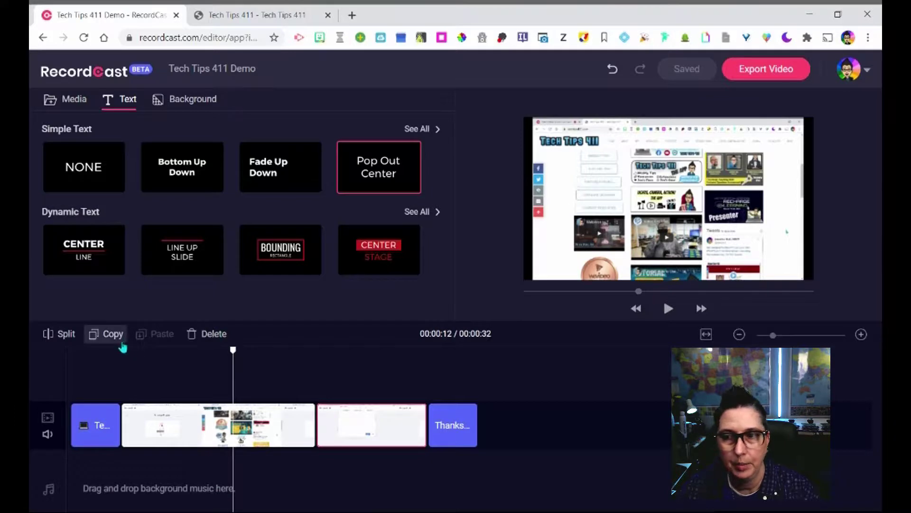
{"action": "left_click", "coordinate": [362, 431]}
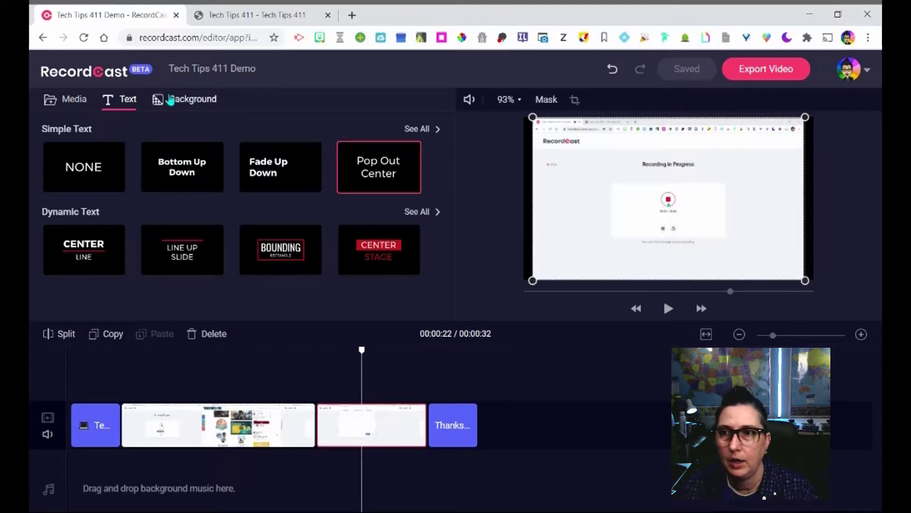
Append a lavender background clip after the Thanks card, after trying white and teal.
{"action": "left_click", "coordinate": [188, 110]}
{"action": "left_click", "coordinate": [188, 167]}
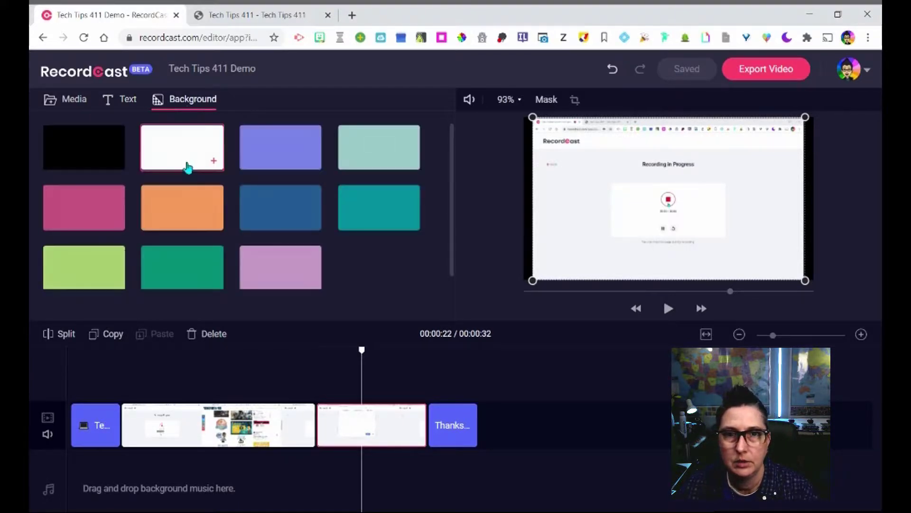
{"action": "left_click", "coordinate": [399, 227]}
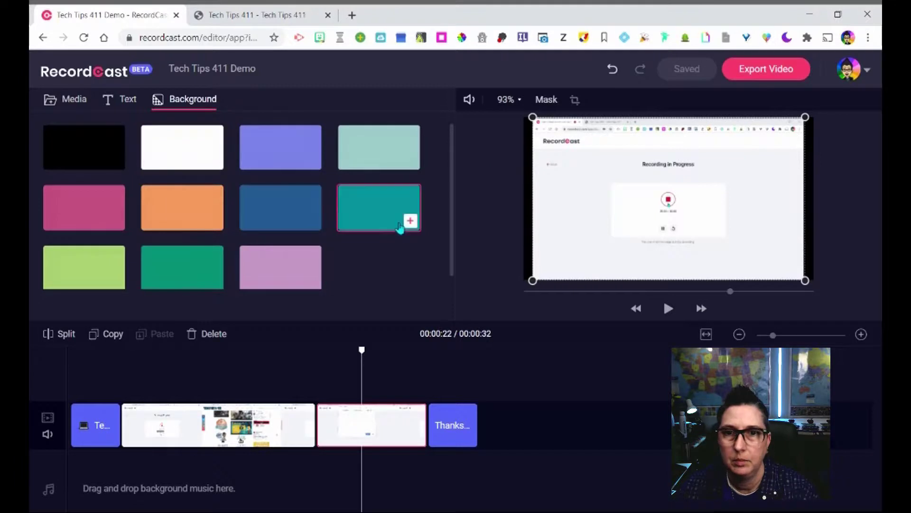
{"action": "left_click", "coordinate": [288, 271]}
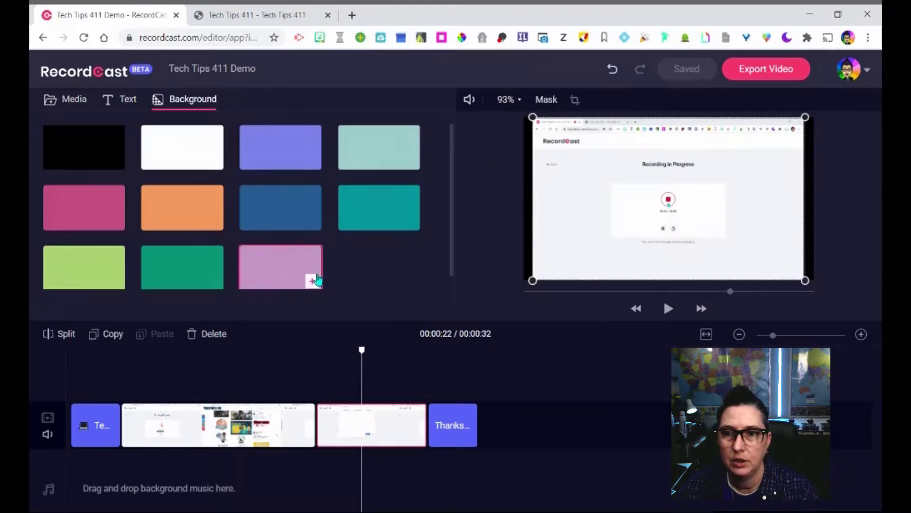
{"action": "left_click", "coordinate": [311, 280]}
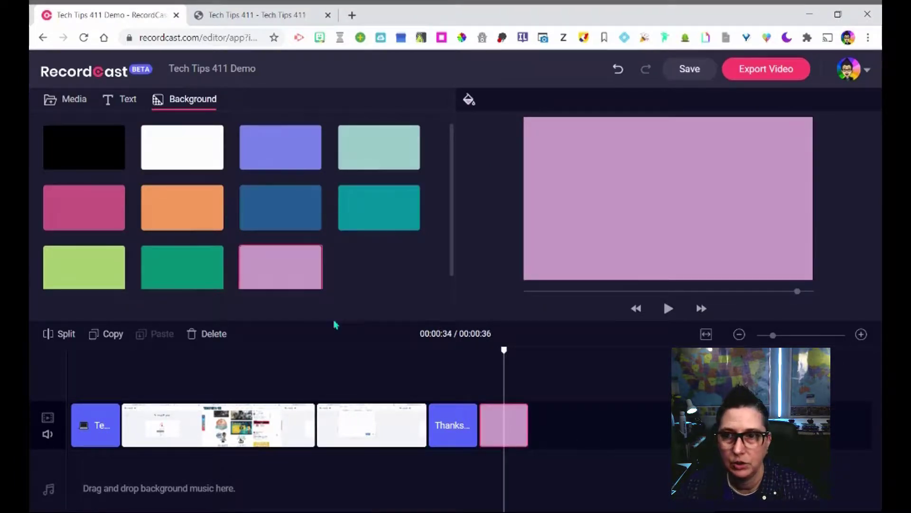
Add a Bottom Up Down placeholder title to the lavender clip, leaving its text unchanged.
{"action": "left_click", "coordinate": [120, 98]}
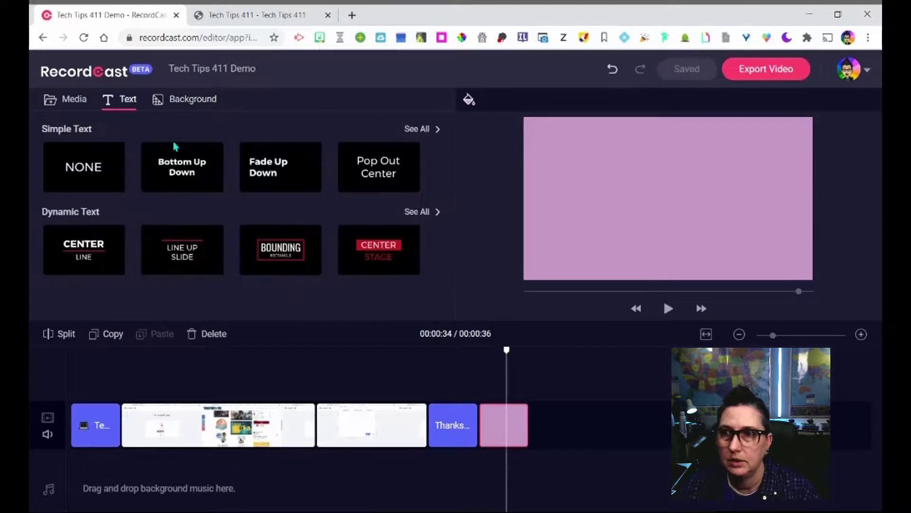
{"action": "left_click", "coordinate": [213, 182]}
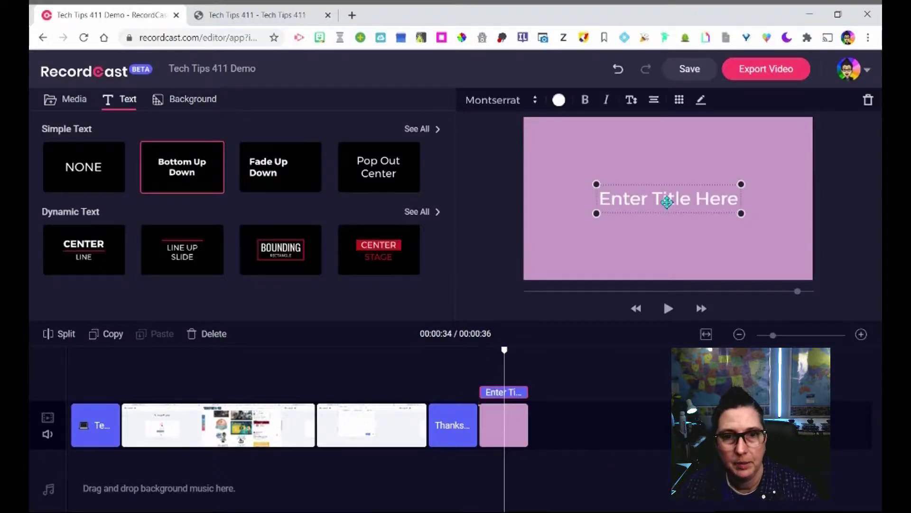
{"action": "double_click", "coordinate": [675, 191]}
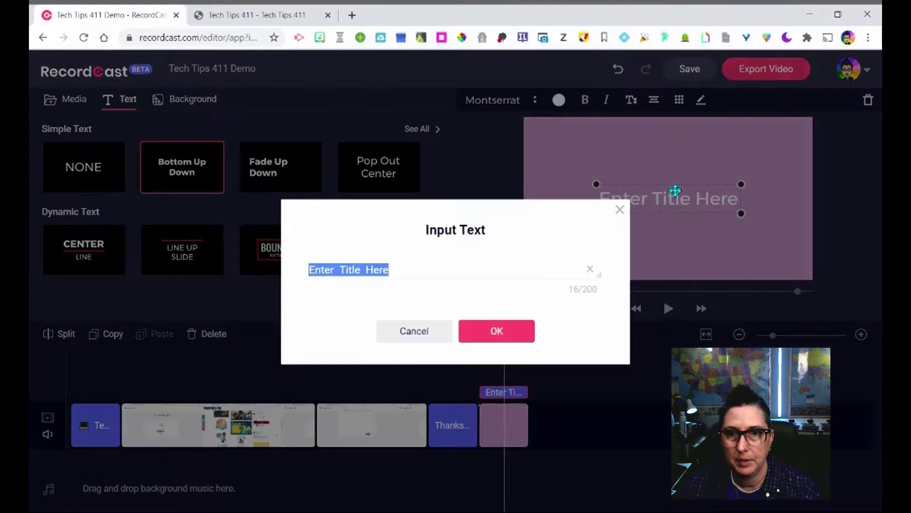
{"action": "left_click", "coordinate": [620, 210]}
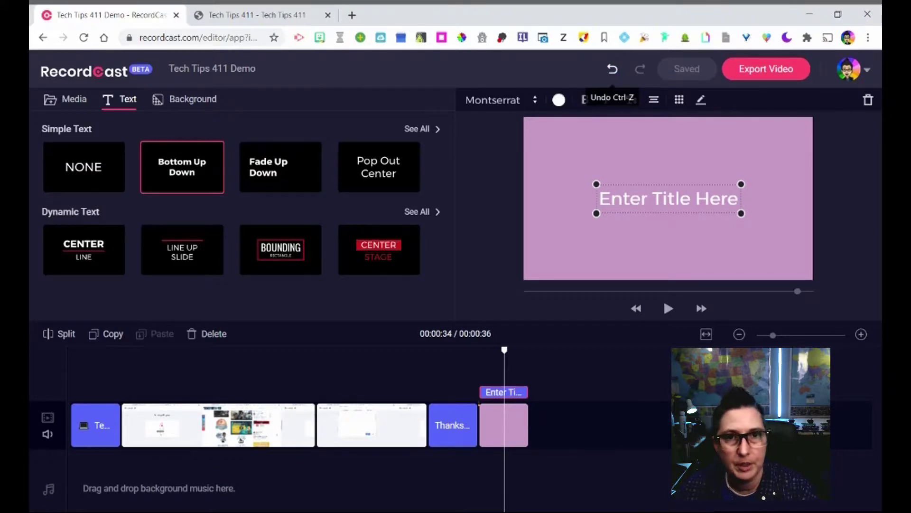
Undo the placeholder title and lavender clip, then fit the 32-second timeline to view.
{"action": "left_click", "coordinate": [612, 69]}
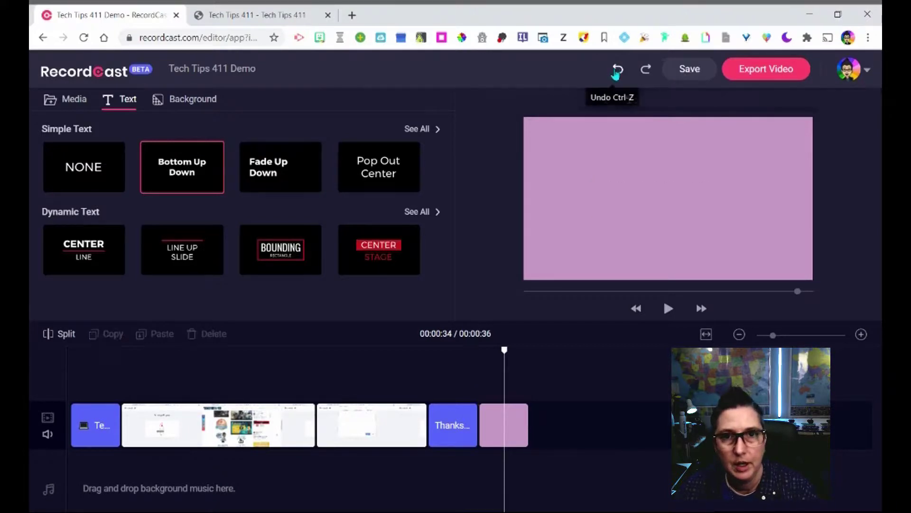
{"action": "left_click", "coordinate": [618, 107]}
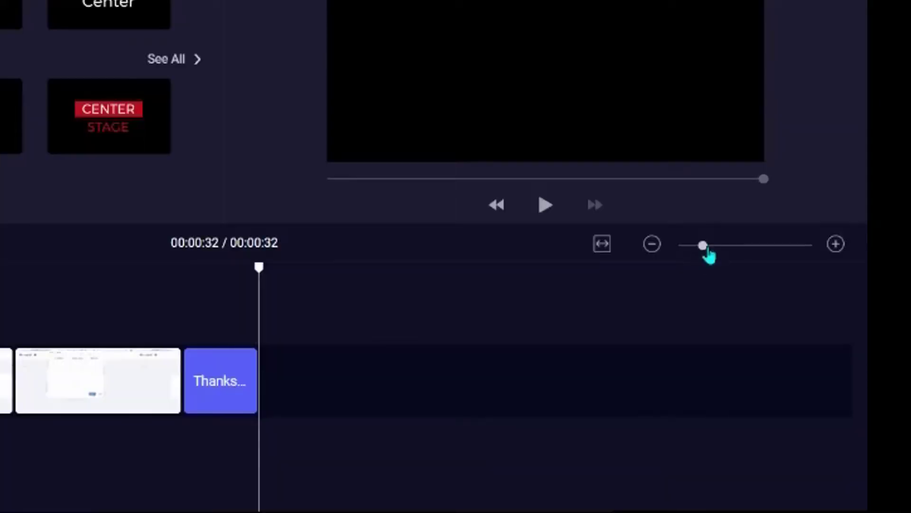
{"action": "left_click_drag", "start_coordinate": [774, 337], "coordinate": [805, 337]}
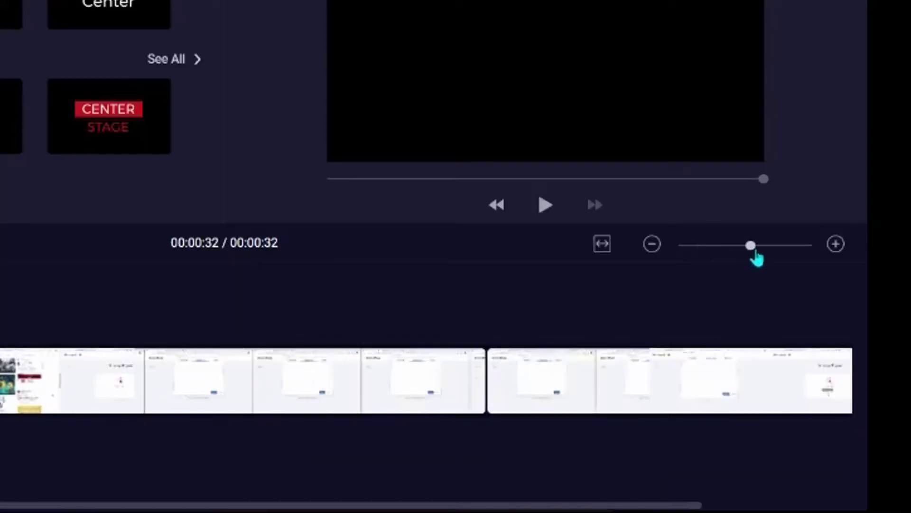
{"action": "mouse_move", "coordinate": [755, 254]}
{"action": "left_mouse_down"}
{"action": "mouse_move", "coordinate": [716, 254]}
{"action": "mouse_move", "coordinate": [730, 257]}
{"action": "left_mouse_up"}
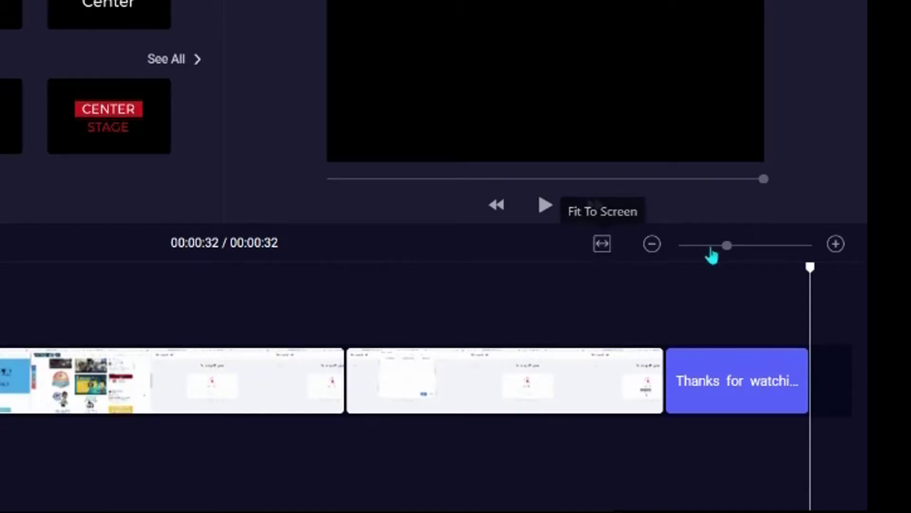
{"action": "left_click_drag", "start_coordinate": [727, 246], "coordinate": [811, 247]}
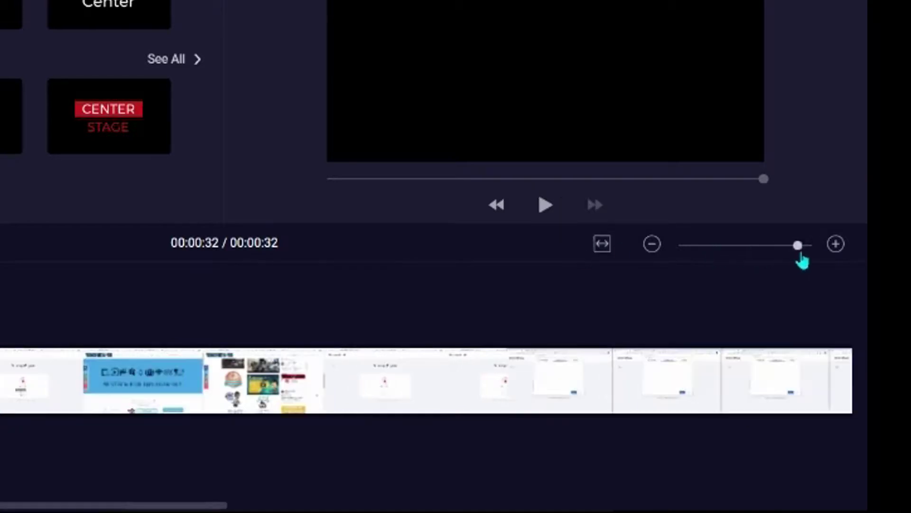
{"action": "left_click", "coordinate": [606, 249]}
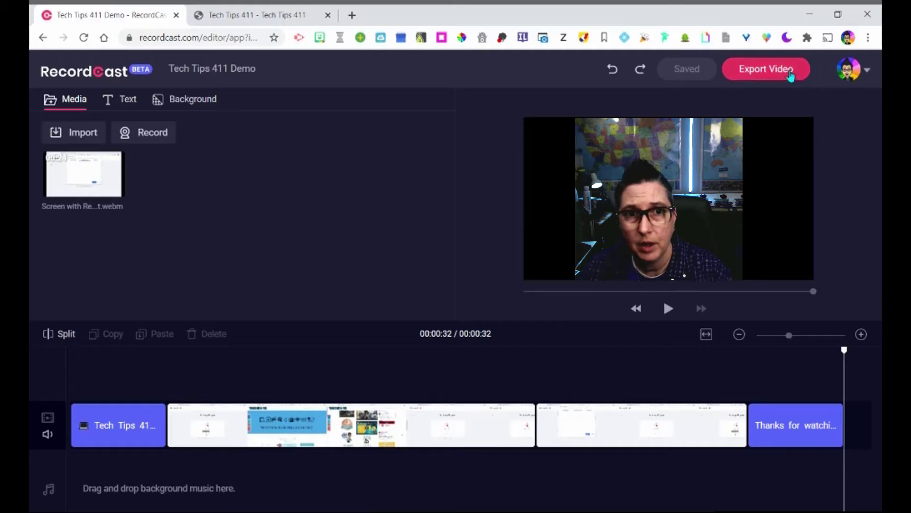
Export the Tech Tips 411 Demo project as an MP4 with the chosen quality.
{"action": "left_click", "coordinate": [766, 69]}
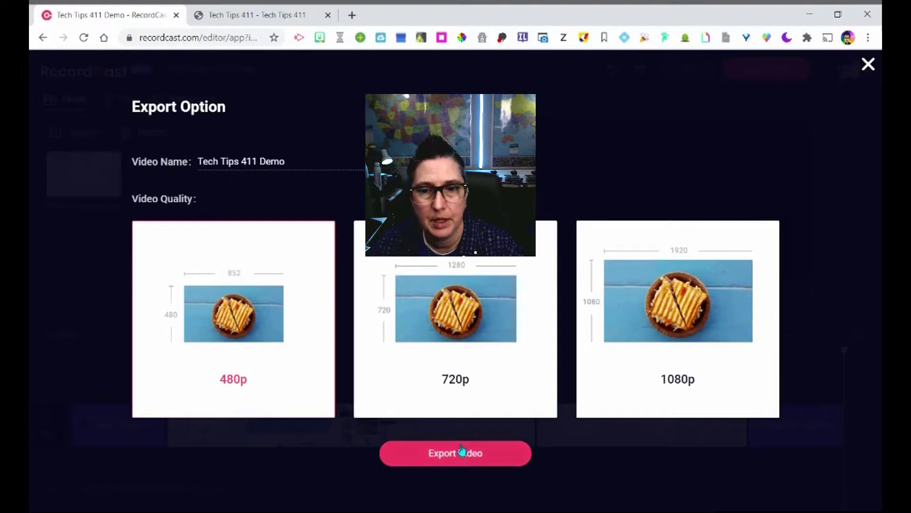
{"action": "left_click", "coordinate": [467, 460]}
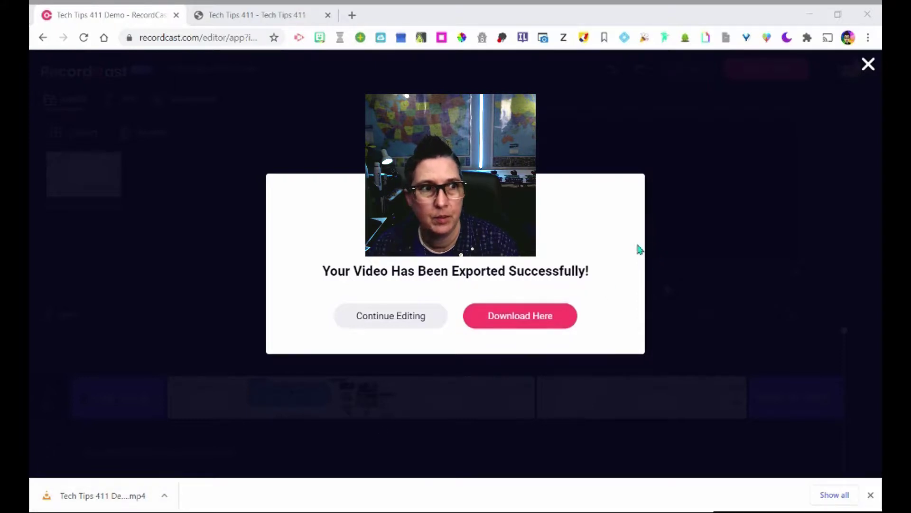
Dismiss the export message and return to My Projects, checking the Tech Tips 411 Demo options menu.
{"action": "left_click", "coordinate": [868, 64]}
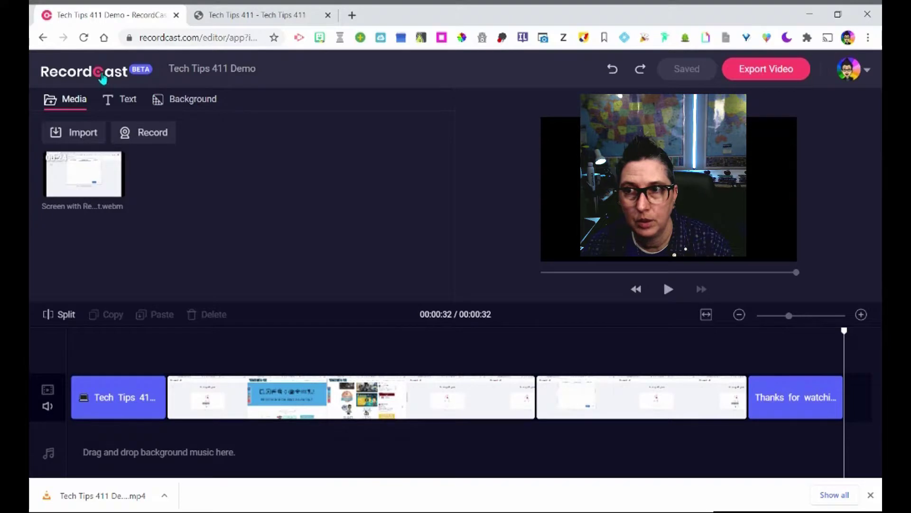
{"action": "left_click", "coordinate": [102, 78]}
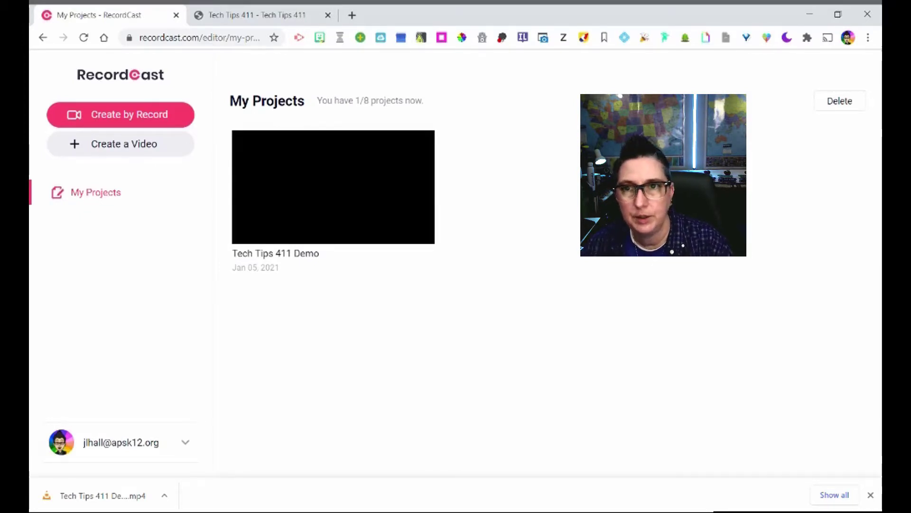
{"action": "mouse_move", "coordinate": [333, 186]}
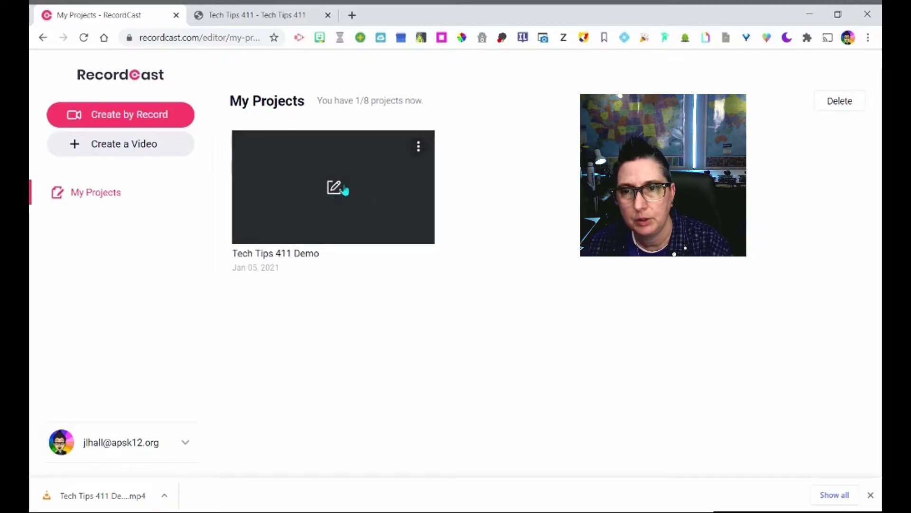
{"action": "left_click", "coordinate": [418, 149]}
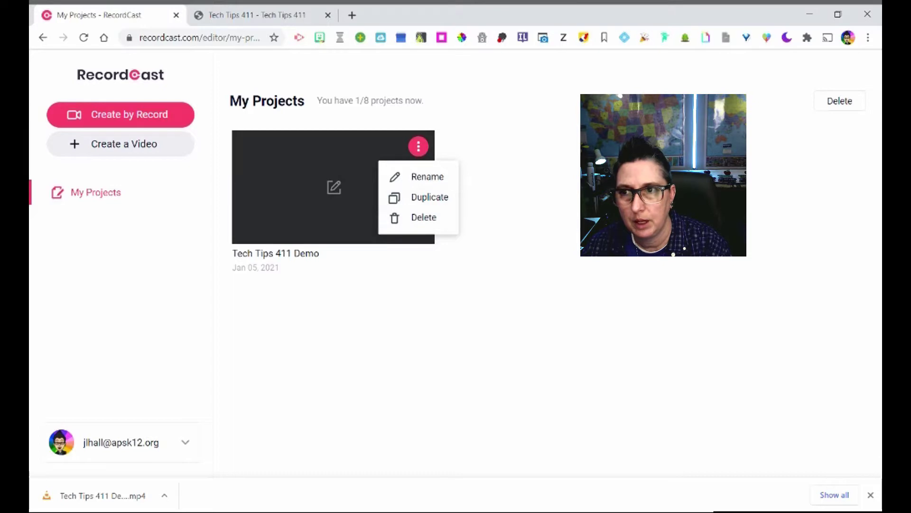
{"action": "key", "text": "Escape"}
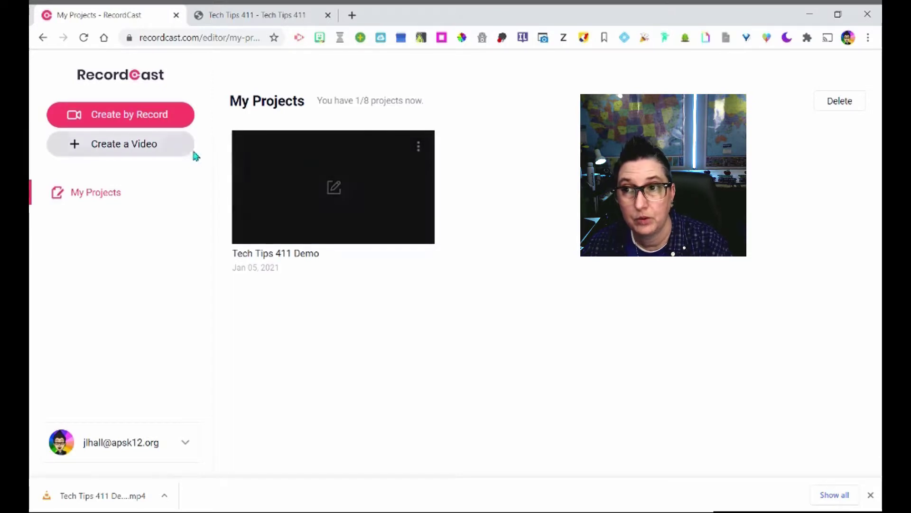
Create a new blank Untitled video from the My Projects page.
{"action": "left_click", "coordinate": [164, 151]}
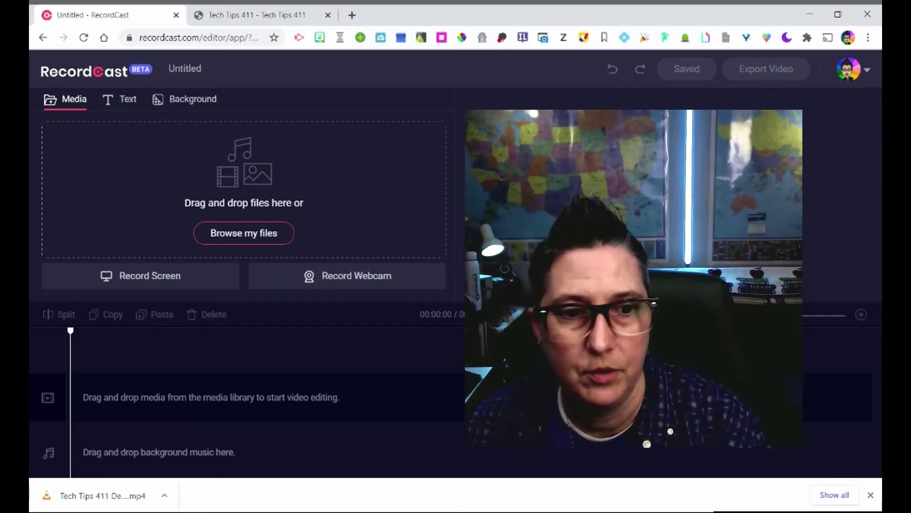
Close Chrome's download bar at the bottom of the window.
{"action": "left_click", "coordinate": [871, 495]}
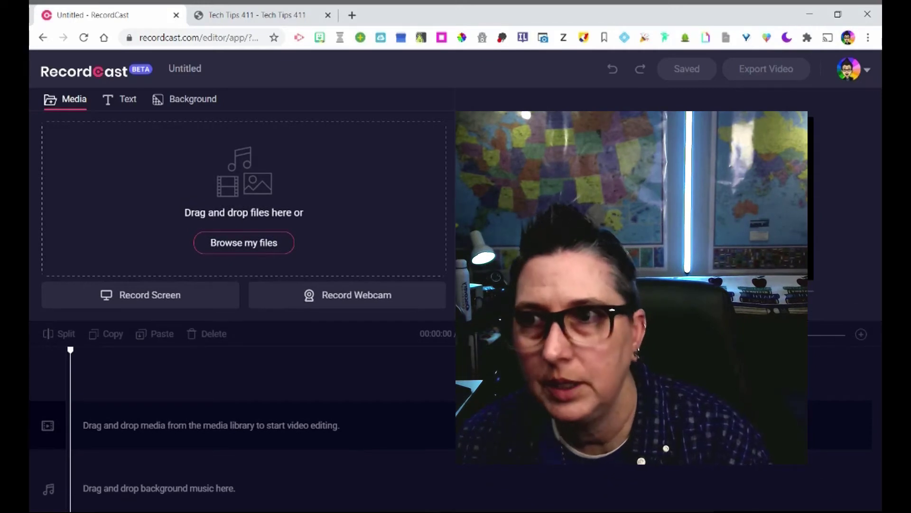